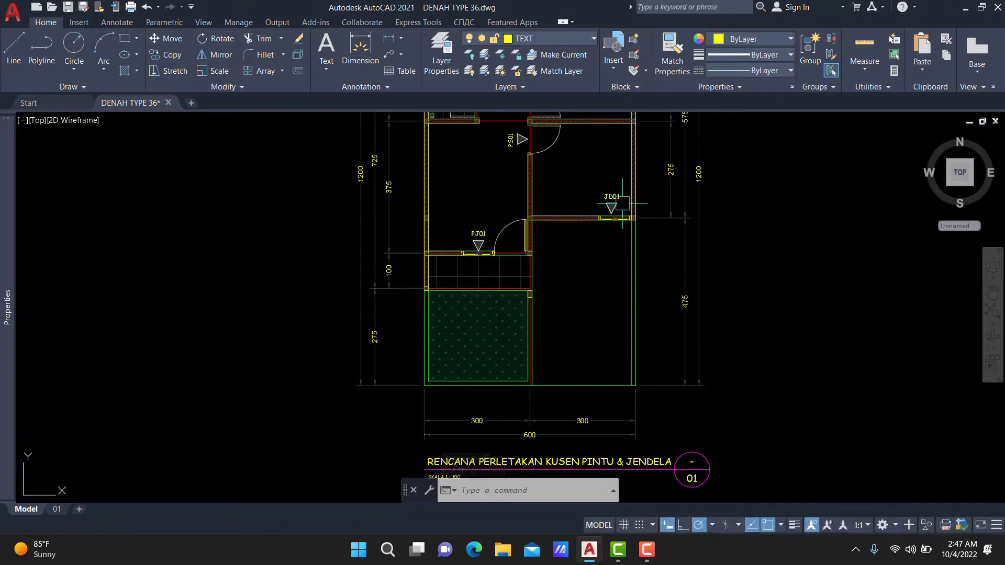
# Pan and zoom around the house plan to inspect its rooms, markers and the empty sheets
pyautogui.moveTo(594, 308)
pyautogui.mouseDown(button='middle')
pyautogui.moveTo(583, 268)
pyautogui.moveTo(569, 313)
pyautogui.mouseUp(button='middle')
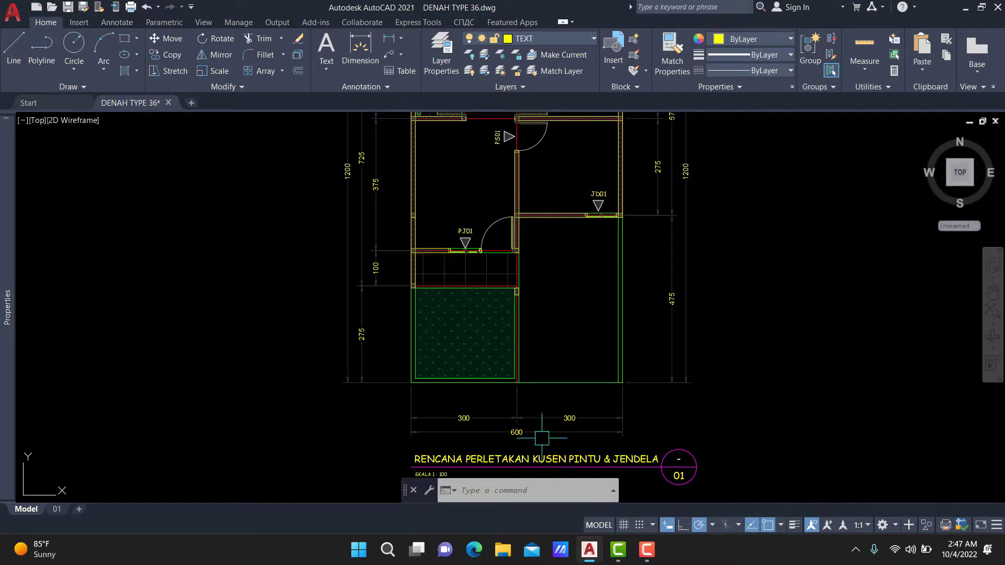
pyautogui.moveTo(588, 359)
pyautogui.mouseDown(button='middle')
pyautogui.moveTo(550, 415)
pyautogui.moveTo(547, 480)
pyautogui.mouseUp(button='middle')
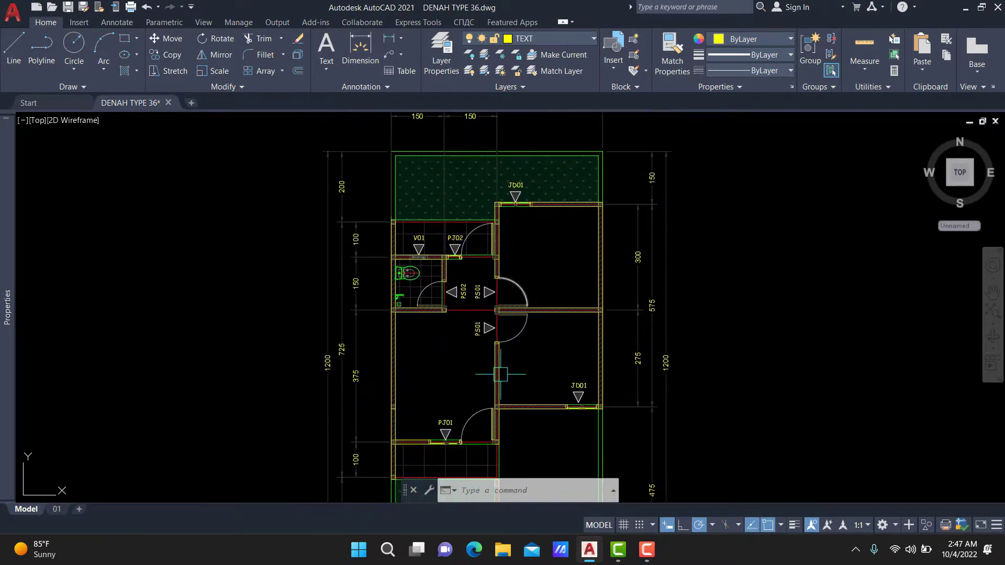
pyautogui.moveTo(500, 375); pyautogui.dragTo(525, 302, button='middle')
pyautogui.scroll(4, 487, 335)
pyautogui.scroll(-2, 471, 348)
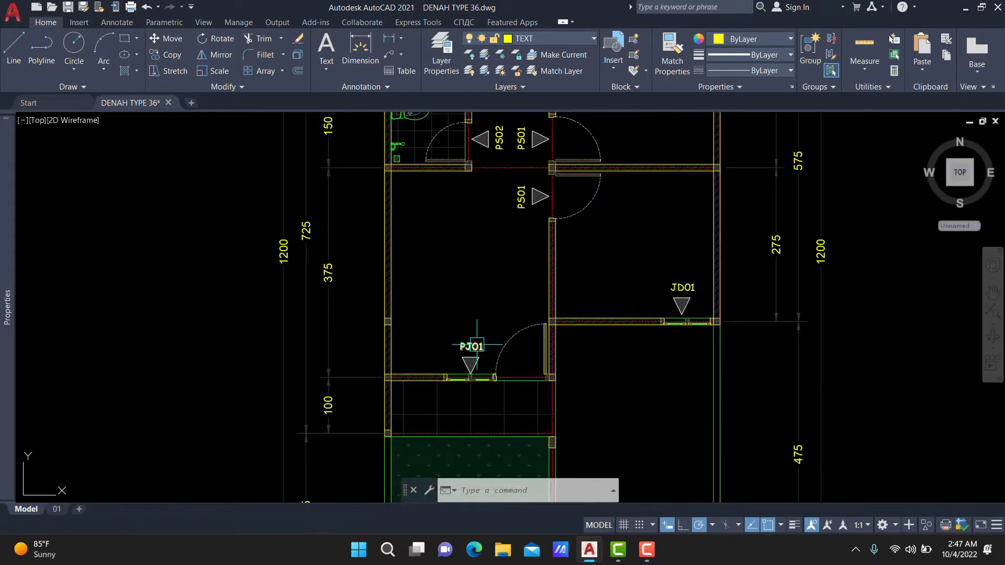
pyautogui.scroll(-1, 471, 348)
pyautogui.moveTo(612, 318); pyautogui.dragTo(590, 368, button='middle')
pyautogui.moveTo(567, 401); pyautogui.dragTo(622, 377, button='middle')
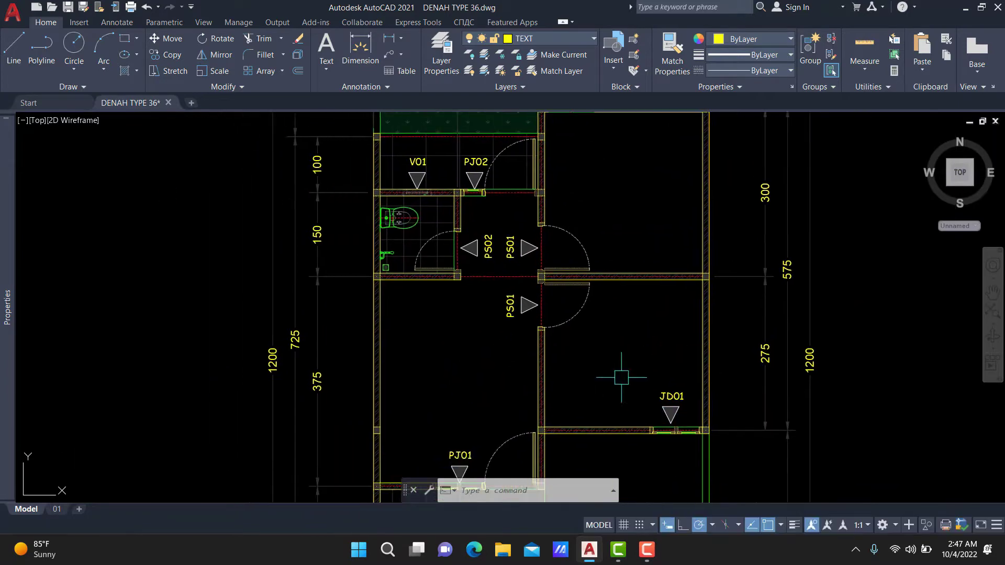
pyautogui.moveTo(511, 231); pyautogui.dragTo(476, 269, button='middle')
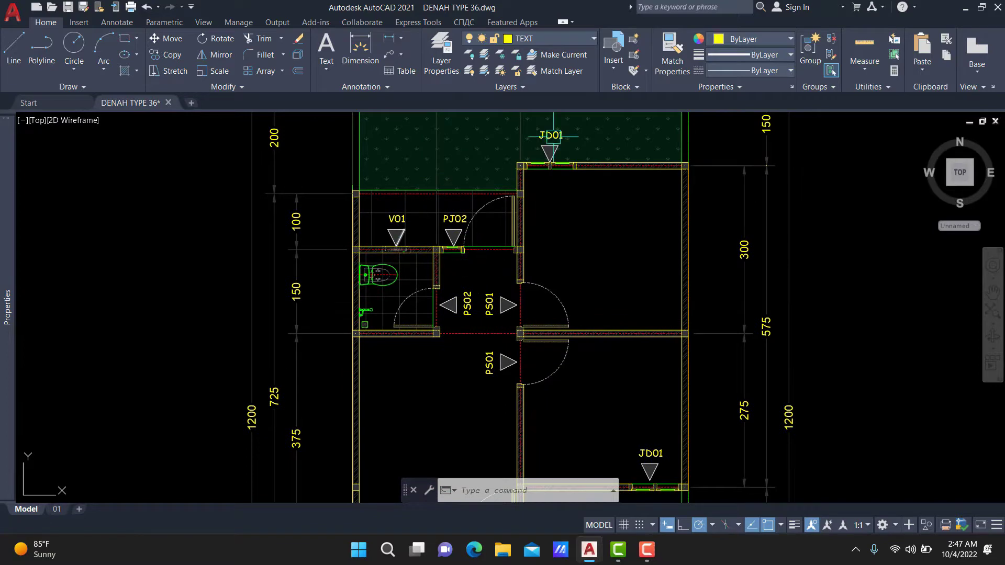
pyautogui.scroll(-1, 540, 252)
pyautogui.scroll(-2, 507, 337)
pyautogui.moveTo(507, 337)
pyautogui.mouseDown(button='middle')
pyautogui.moveTo(487, 220)
pyautogui.moveTo(461, 241)
pyautogui.moveTo(499, 336)
pyautogui.mouseUp(button='middle')
pyautogui.scroll(2, 483, 308)
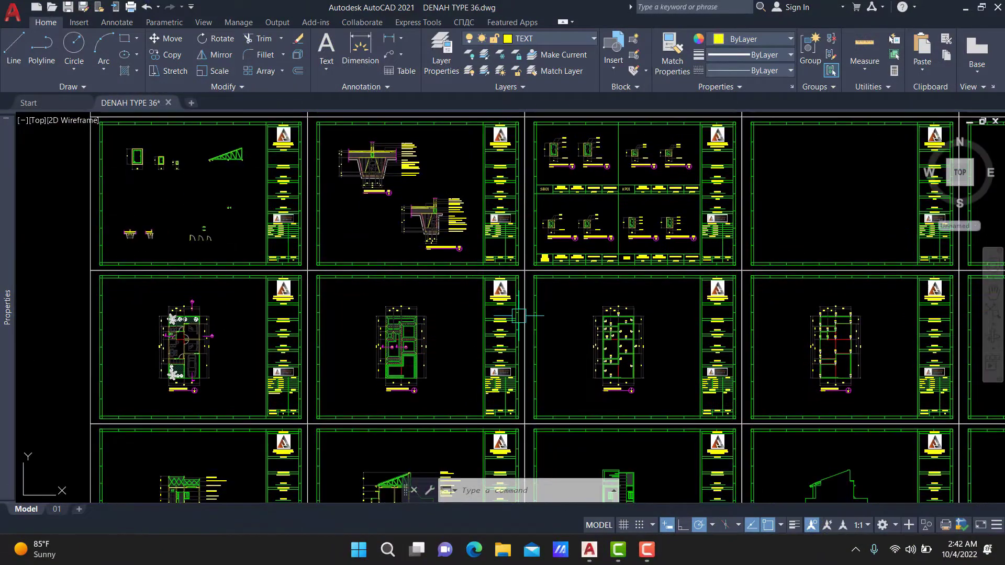
pyautogui.scroll(-2, 519, 316)
pyautogui.scroll(2, 392, 341)
pyautogui.moveTo(392, 341); pyautogui.dragTo(257, 358, button='middle')
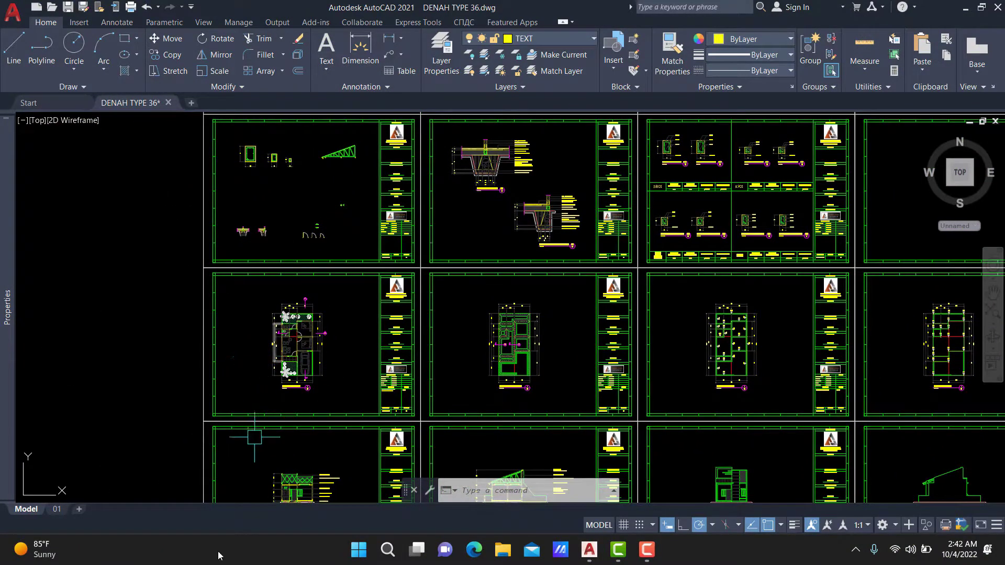
pyautogui.scroll(4, 321, 402)
# Crossing-select the DENAH RUMAH TINGGAL plan and copy it into the empty sheet
pyautogui.click(394, 380)
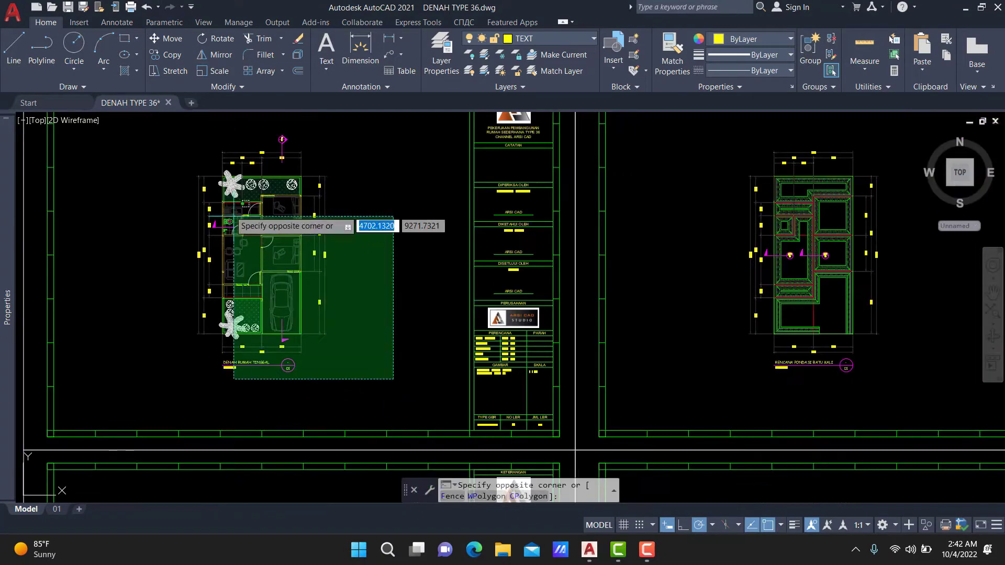
pyautogui.click(154, 112)
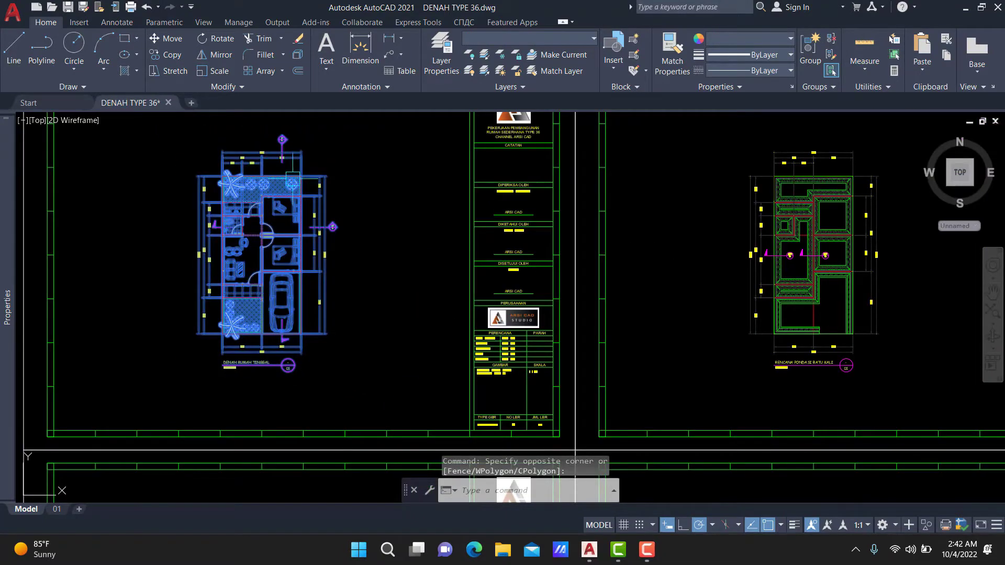
pyautogui.moveTo(338, 200); pyautogui.dragTo(459, 241, button='middle')
pyautogui.write('CO')
pyautogui.press('Return')
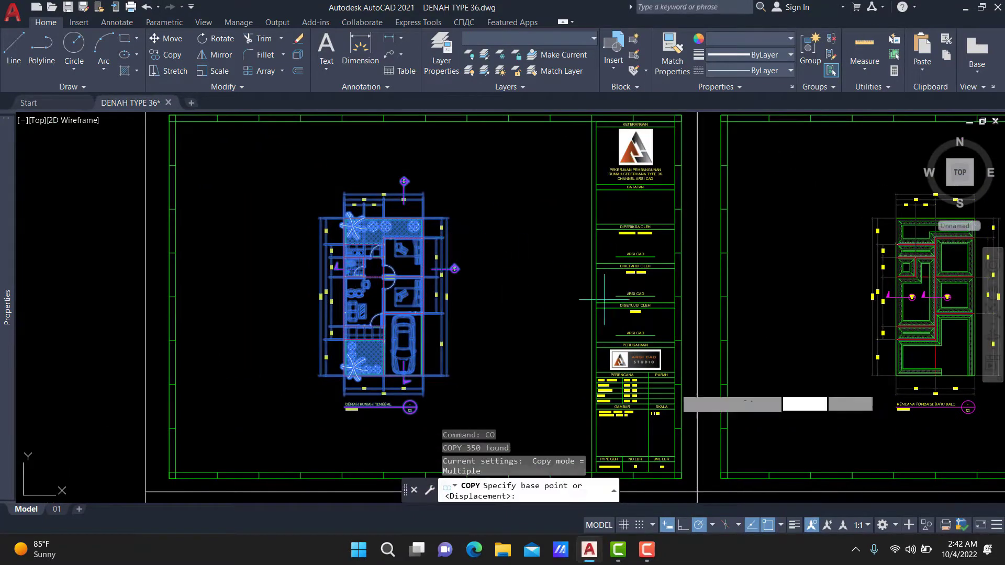
pyautogui.click(410, 407)
pyautogui.scroll(-5, 581, 409)
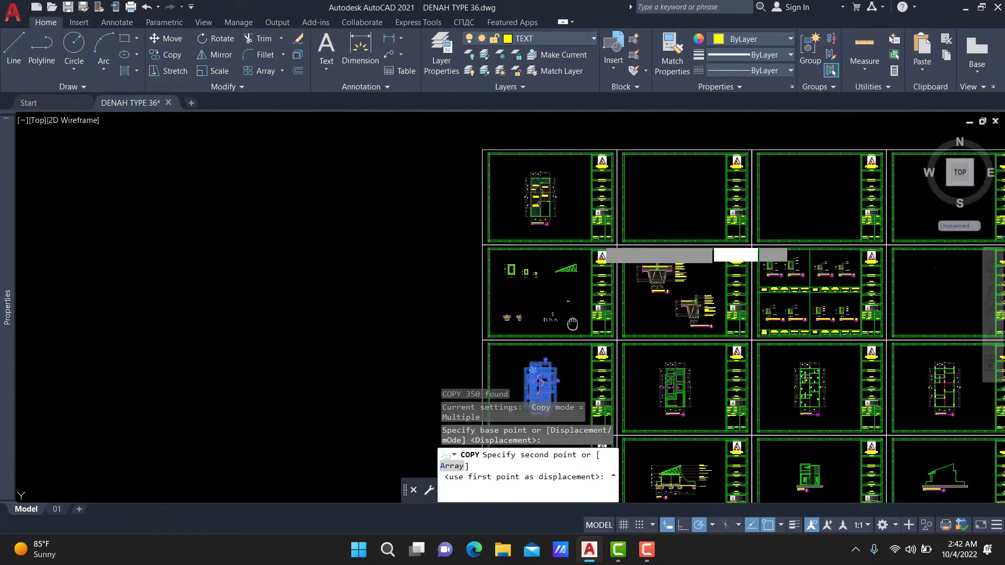
pyautogui.scroll(3, 681, 314)
pyautogui.scroll(2, 708, 333)
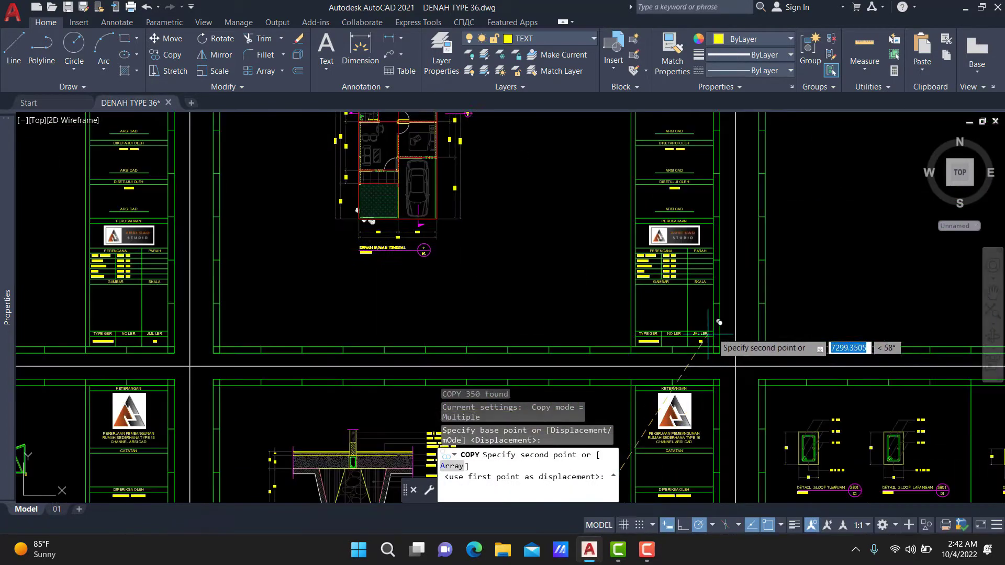
pyautogui.click(735, 360)
pyautogui.moveTo(497, 243); pyautogui.dragTo(603, 273, button='middle')
pyautogui.press('Return')
# Begin selecting the objects beside the bathroom in the copied plan
pyautogui.scroll(2, 550, 209)
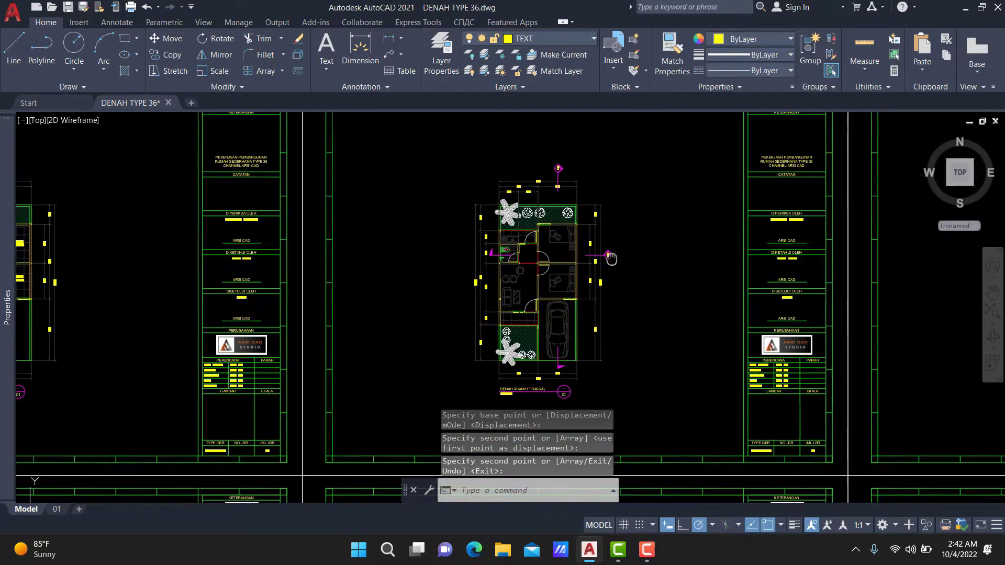
pyautogui.scroll(3, 565, 193)
pyautogui.click(572, 181)
pyautogui.scroll(3, 408, 471)
# Erase the old marker from the copied plan
pyautogui.click(202, 263)
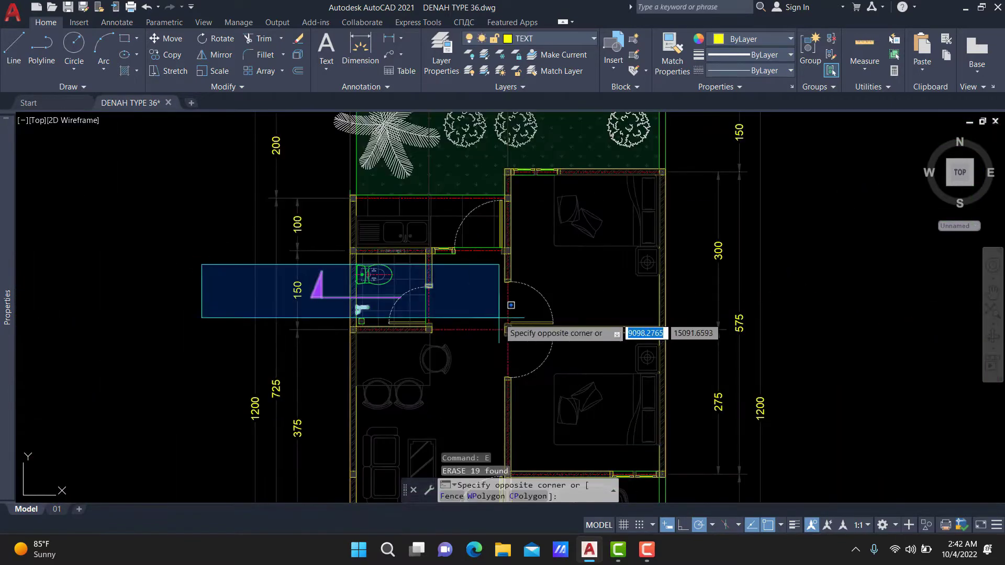
pyautogui.click(662, 337)
pyautogui.press('e')
pyautogui.press('Return')
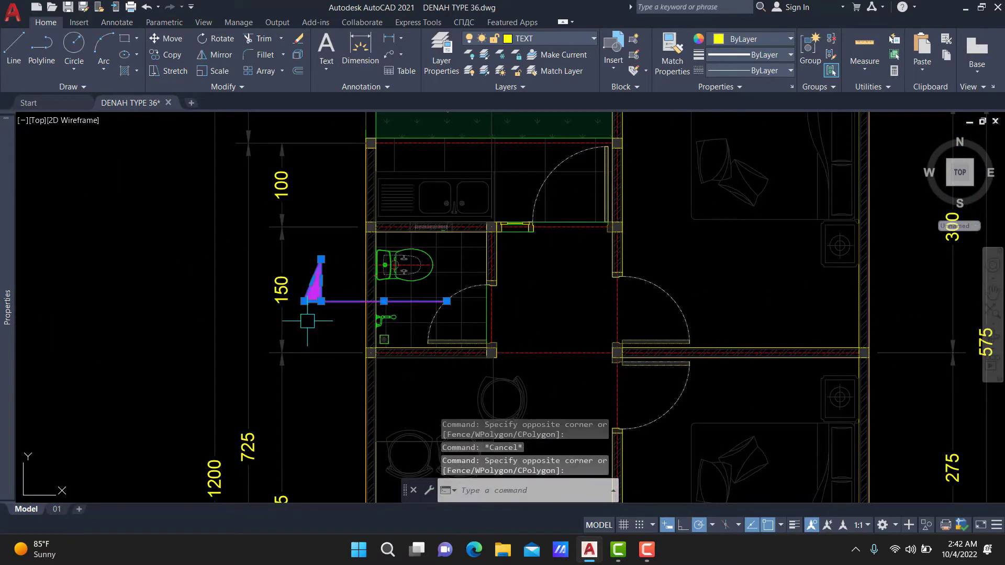
pyautogui.scroll(-5, 325, 293)
pyautogui.scroll(2, 524, 456)
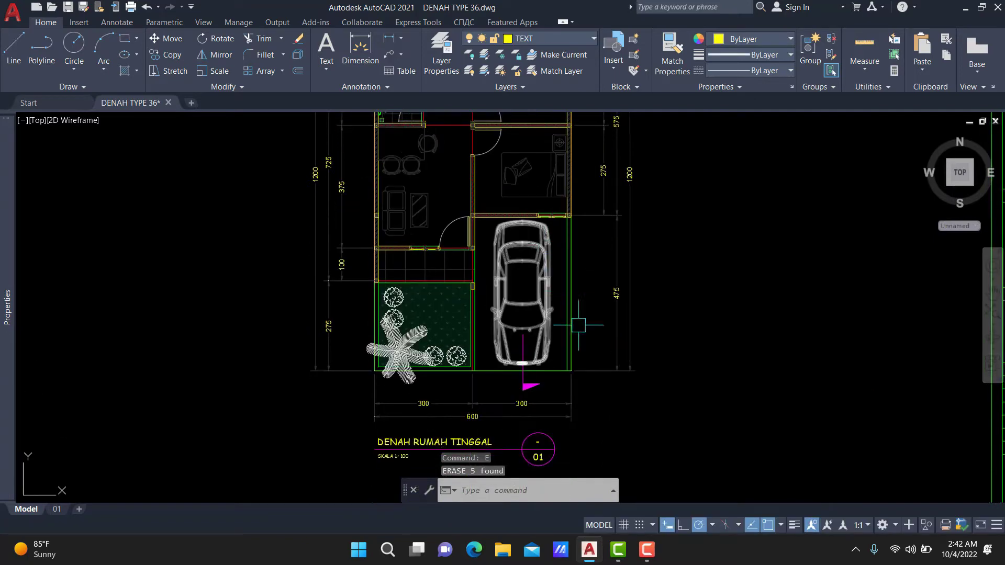
pyautogui.scroll(2, 542, 398)
# Erase the carport marker and the living room sofa, table and dining chairs
pyautogui.click(540, 389)
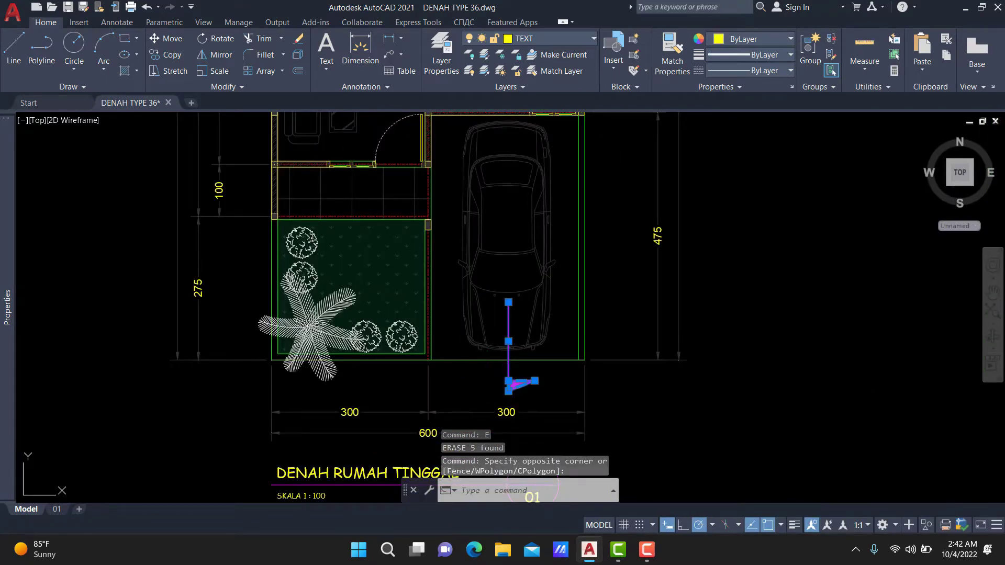
pyautogui.moveTo(343, 100); pyautogui.dragTo(352, 248, button='middle')
pyautogui.click(349, 236)
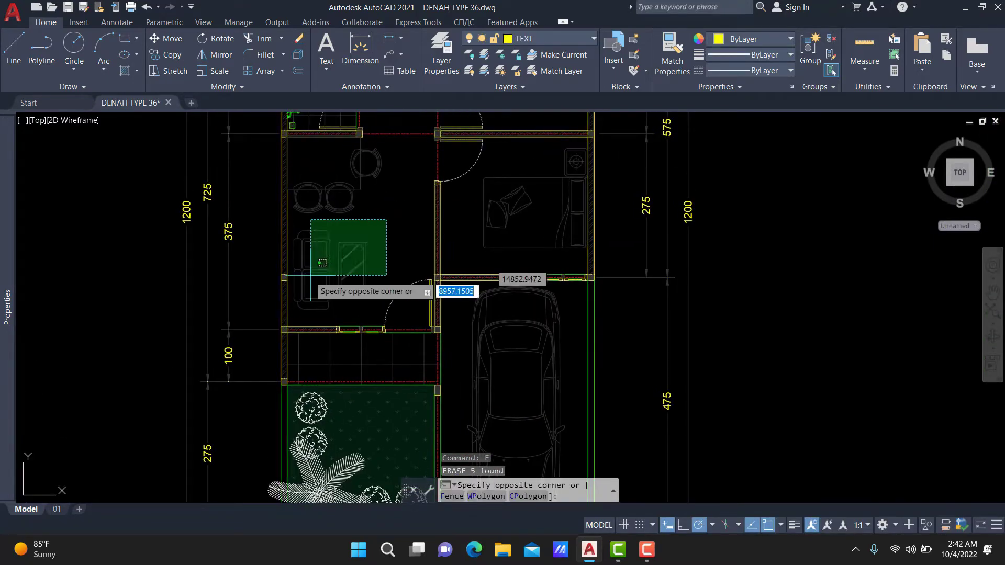
pyautogui.click(296, 327)
pyautogui.moveTo(402, 213); pyautogui.dragTo(413, 314, button='middle')
pyautogui.click(335, 293)
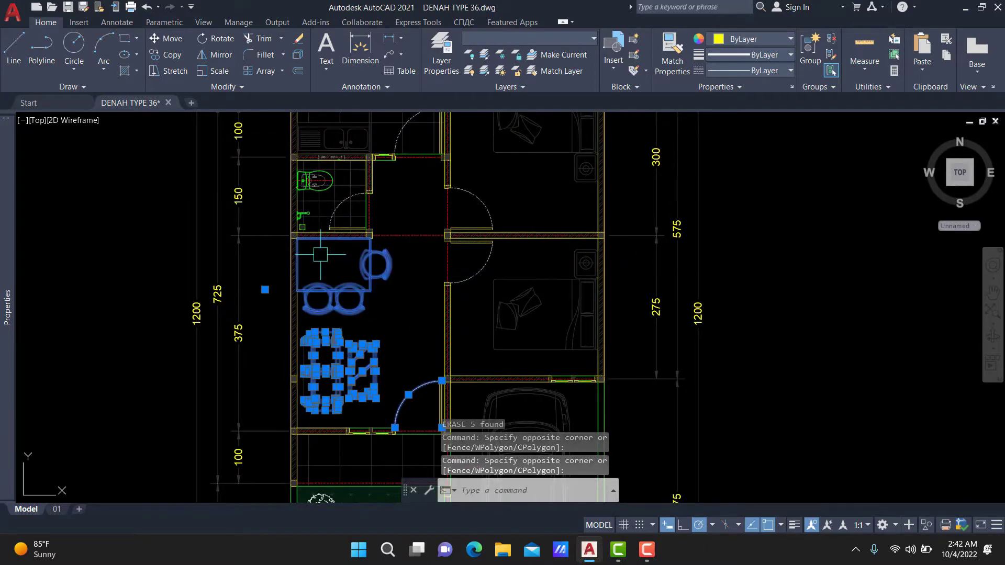
pyautogui.press('Return')
pyautogui.click(312, 388)
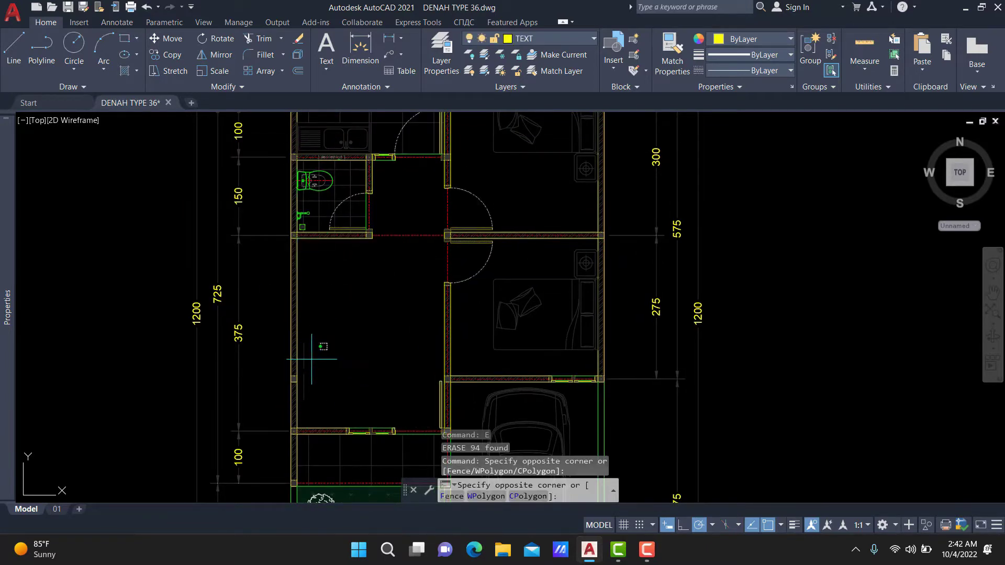
# Erase the bed in the right bedroom and the kitchen sink
pyautogui.scroll(2, 583, 341)
pyautogui.click(583, 341)
pyautogui.scroll(3, 522, 320)
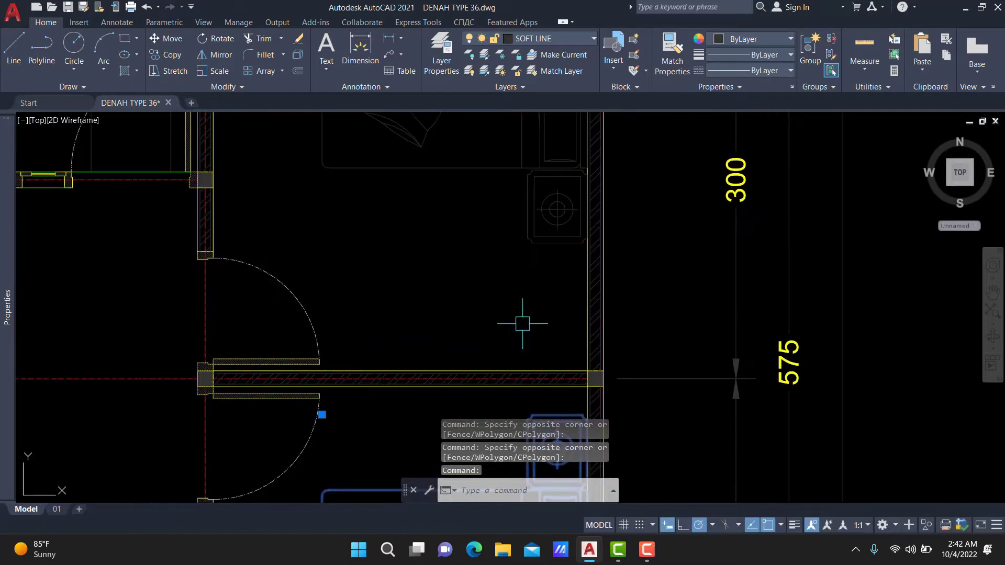
pyautogui.scroll(-5, 534, 215)
pyautogui.write('E')
pyautogui.press('Return')
pyautogui.scroll(6, 360, 348)
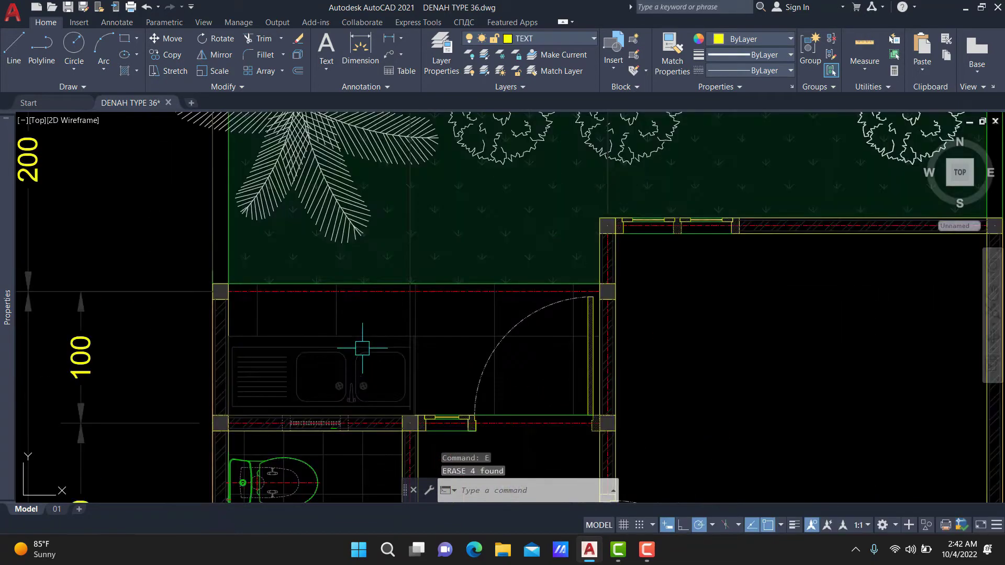
pyautogui.click(362, 334)
pyautogui.write('E')
pyautogui.press('Return')
# Erase the kitchen cabinet block and the car in the carport
pyautogui.click(334, 337)
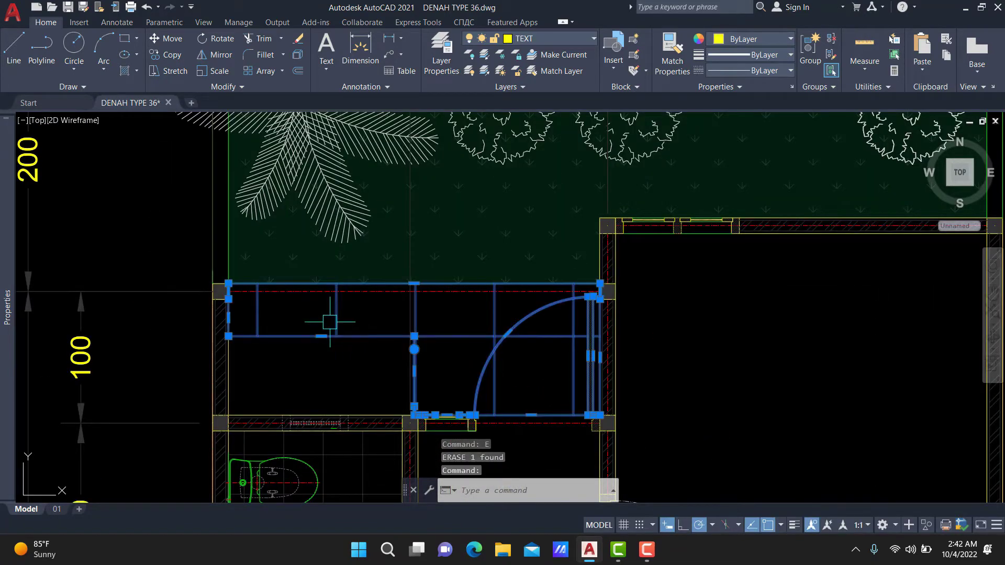
pyautogui.click(414, 336)
pyautogui.scroll(2, 414, 336)
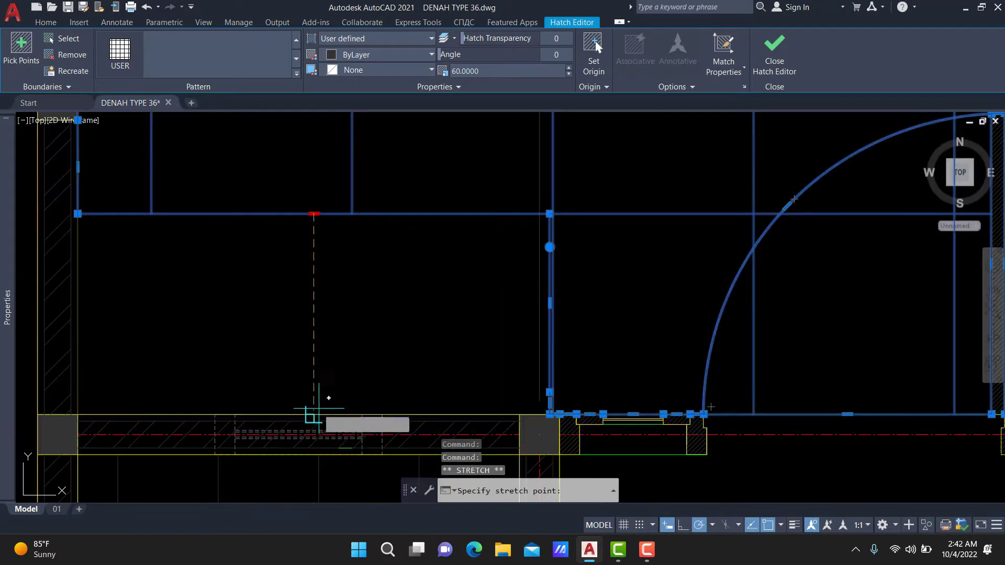
pyautogui.scroll(-5, 432, 350)
pyautogui.moveTo(432, 350); pyautogui.dragTo(445, 172, button='middle')
pyautogui.moveTo(485, 326); pyautogui.dragTo(500, 168, button='middle')
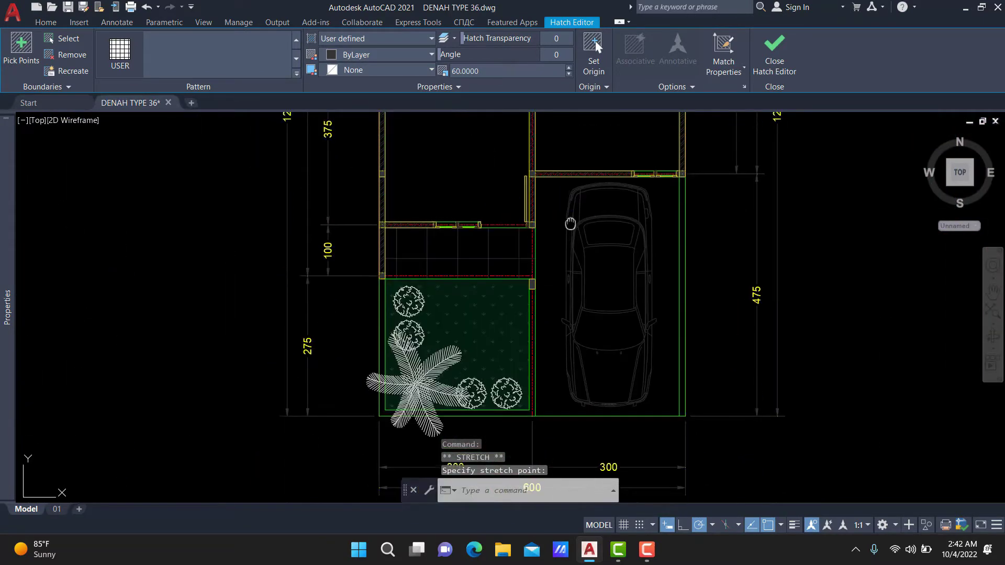
pyautogui.click(599, 258)
pyautogui.write('e')
pyautogui.press('Return')
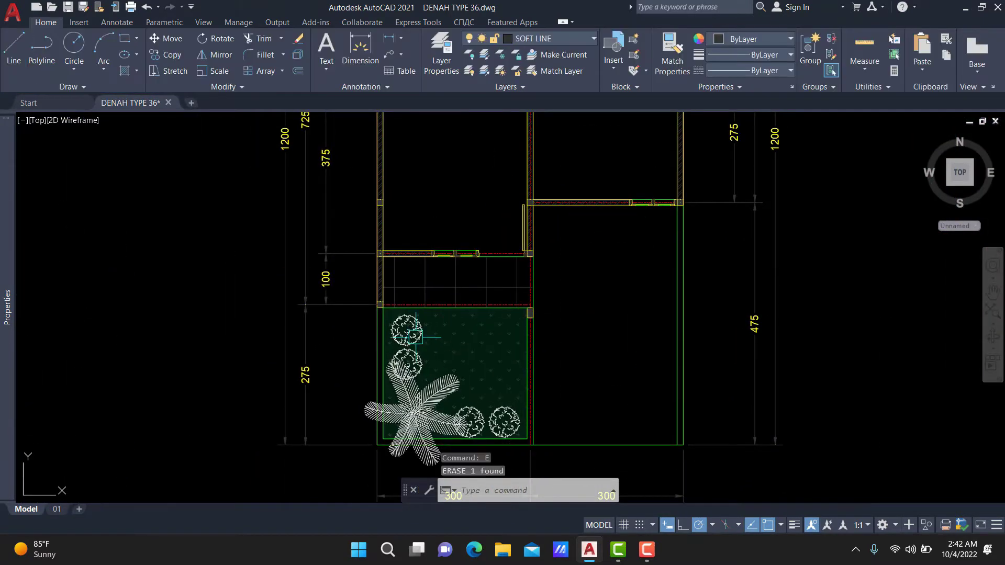
# Erase the palm tree and the other garden plants, leaving one shrub
pyautogui.click(415, 366)
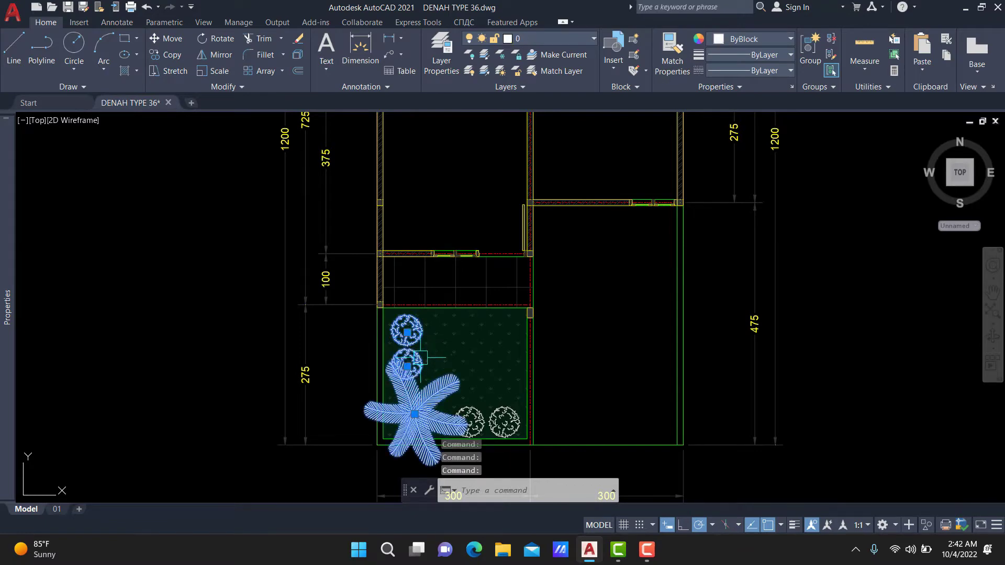
pyautogui.scroll(4, 477, 414)
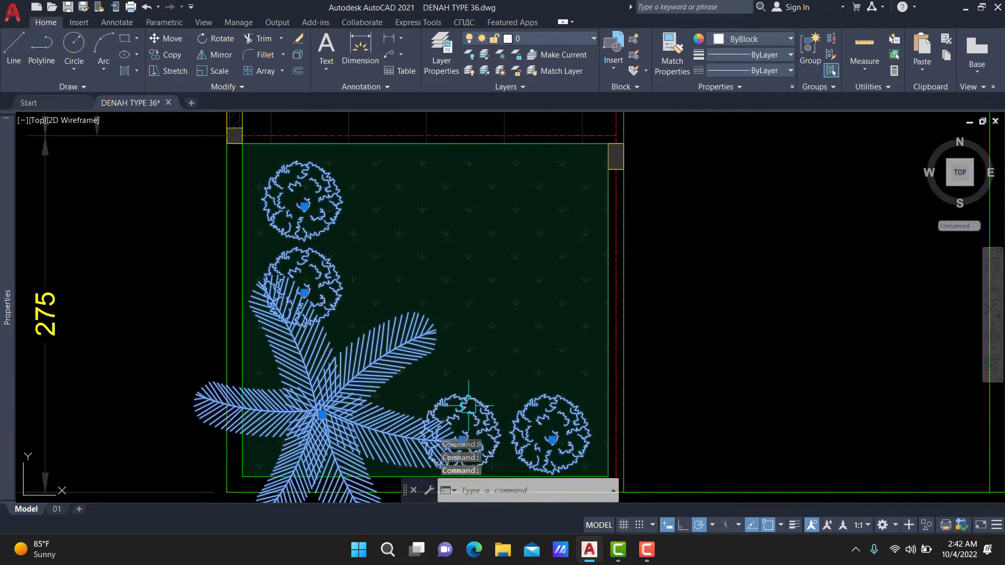
pyautogui.scroll(-5, 468, 406)
pyautogui.write('e')
pyautogui.press('Return')
pyautogui.scroll(2, 492, 217)
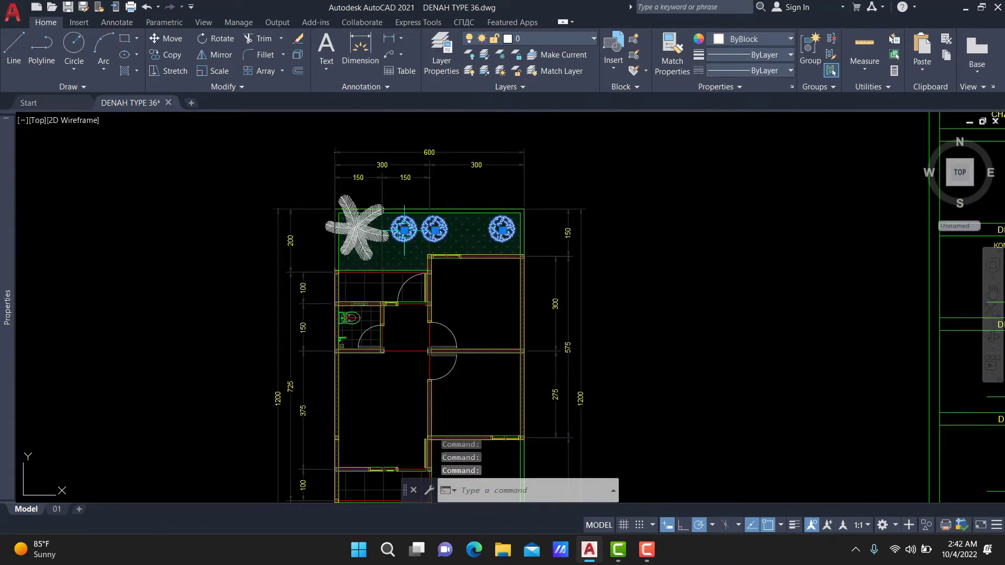
pyautogui.write('e')
pyautogui.press('Return')
pyautogui.moveTo(509, 294)
pyautogui.mouseDown(button='middle')
pyautogui.moveTo(553, 187)
pyautogui.moveTo(519, 276)
pyautogui.mouseUp(button='middle')
pyautogui.scroll(2, 532, 392)
# Regenerate the drawing with RE and open the Layer dropdown
pyautogui.write('re')
pyautogui.press('Return')
pyautogui.scroll(-2, 416, 410)
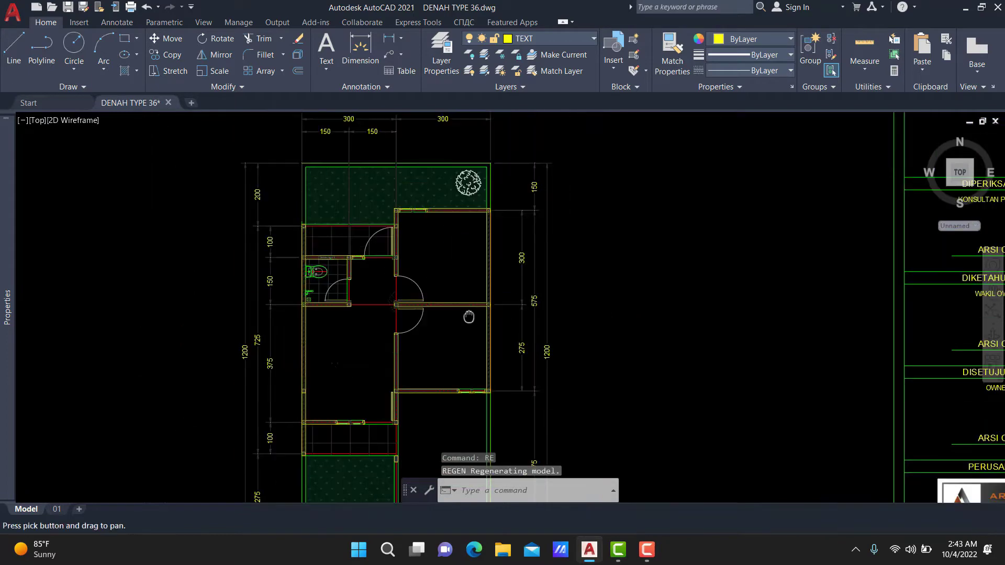
pyautogui.click(571, 38)
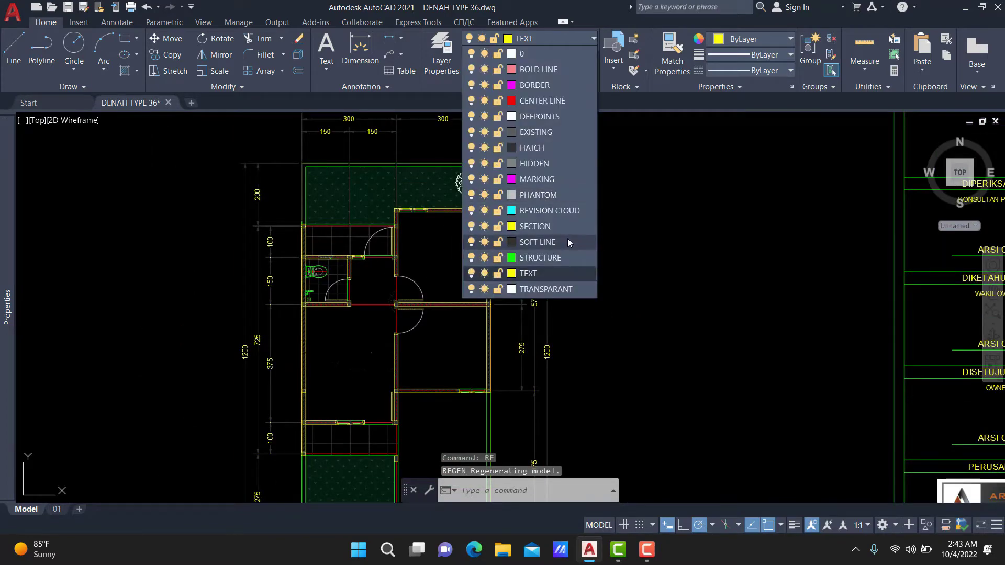
# Navigate back to the cleaned DENAH RUMAH TINGGAL copy and reopen the Layer dropdown
pyautogui.scroll(-3, 718, 204)
pyautogui.scroll(-2, 718, 204)
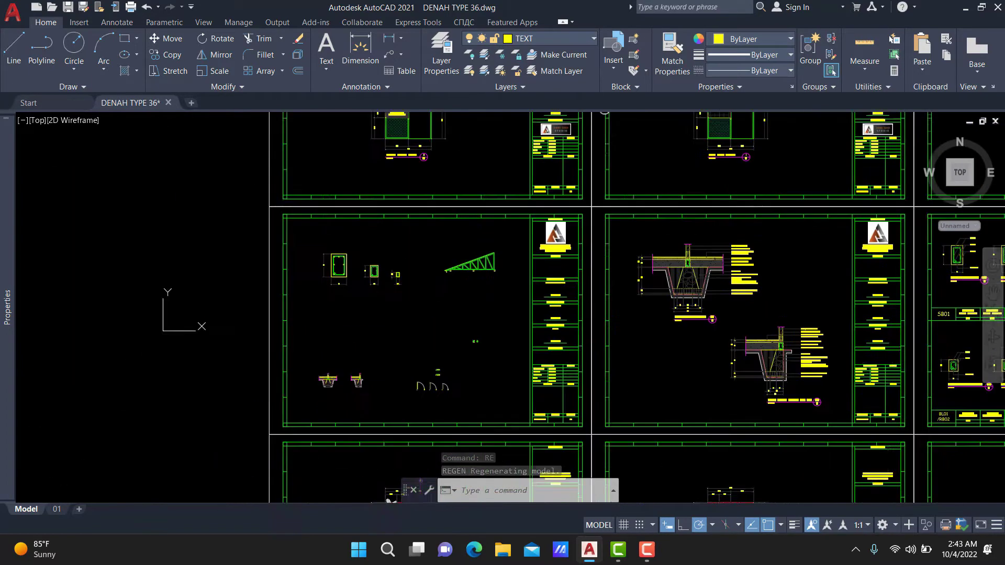
pyautogui.scroll(2, 415, 235)
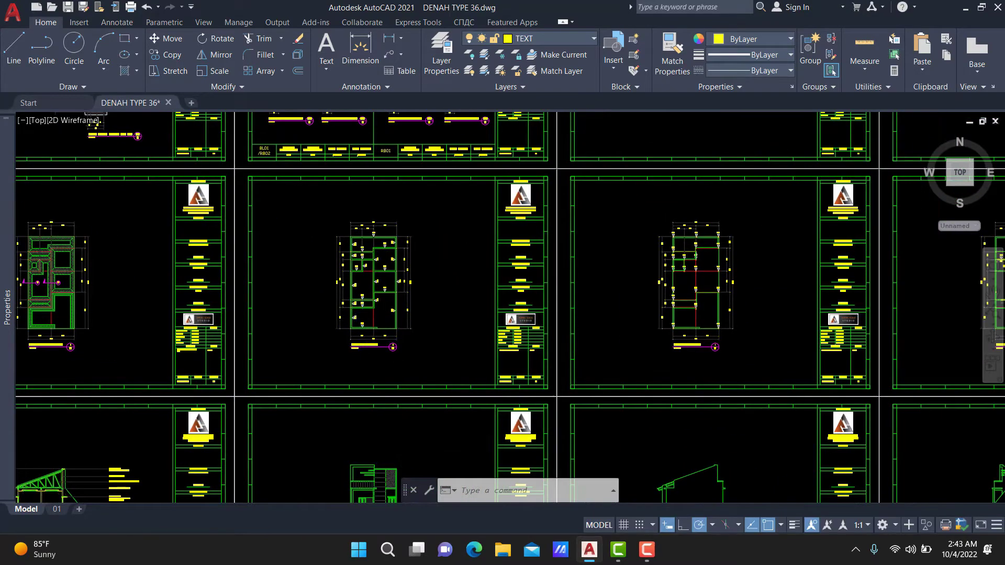
pyautogui.scroll(5, 415, 235)
pyautogui.scroll(2, 415, 235)
pyautogui.scroll(4, 415, 235)
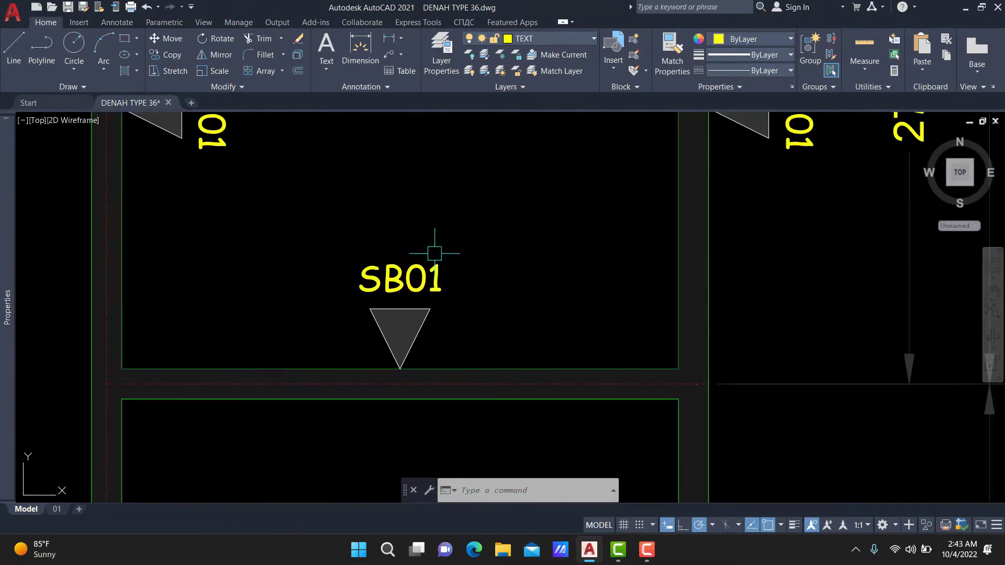
pyautogui.scroll(-10, 432, 263)
pyautogui.scroll(-4, 431, 263)
pyautogui.moveTo(432, 263); pyautogui.dragTo(346, 283, button='middle')
pyautogui.scroll(6, 346, 283)
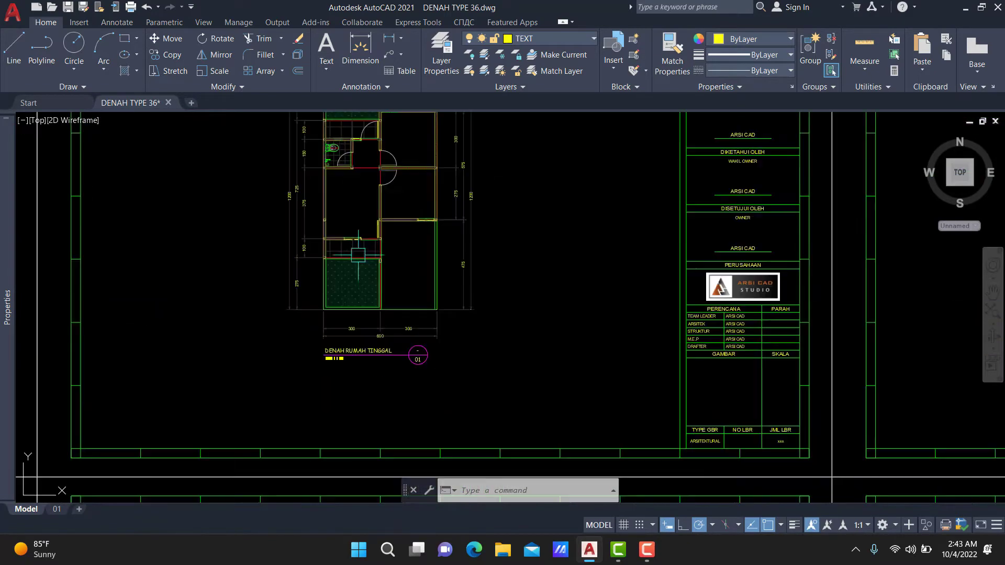
pyautogui.moveTo(380, 192); pyautogui.dragTo(381, 286, button='middle')
pyautogui.click(561, 43)
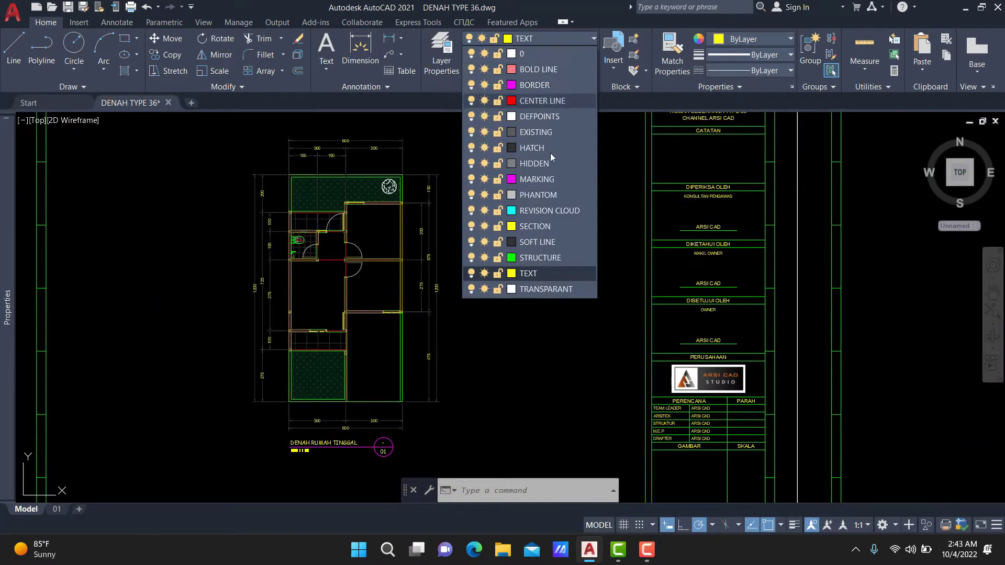
# Make DEFPOINTS the current layer and try a first line right of the plan
pyautogui.click(535, 116)
pyautogui.scroll(4, 525, 222)
pyautogui.press('l')
pyautogui.press('Return')
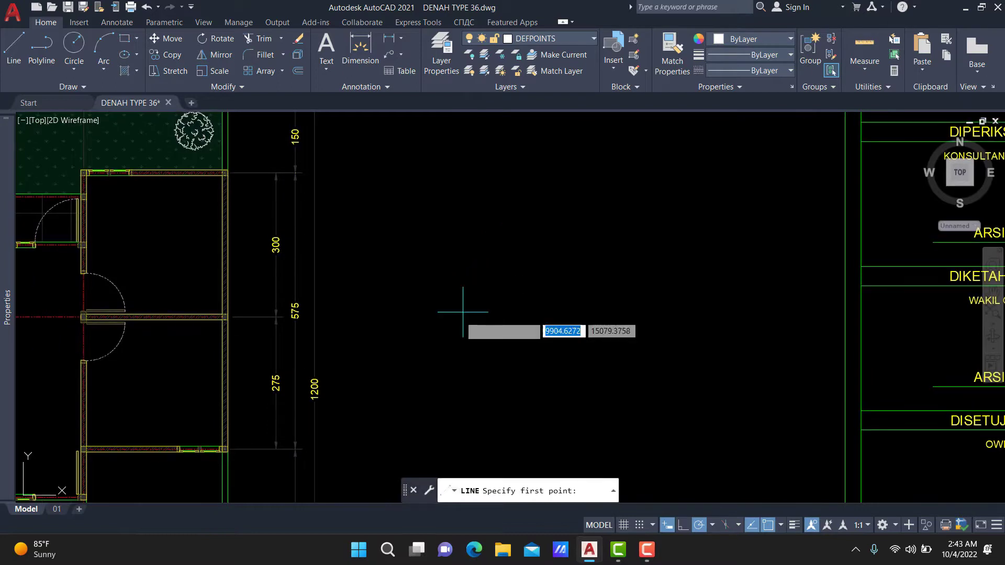
pyautogui.scroll(2, 460, 316)
pyautogui.click(458, 316)
pyautogui.write('3')
pyautogui.press('Return')
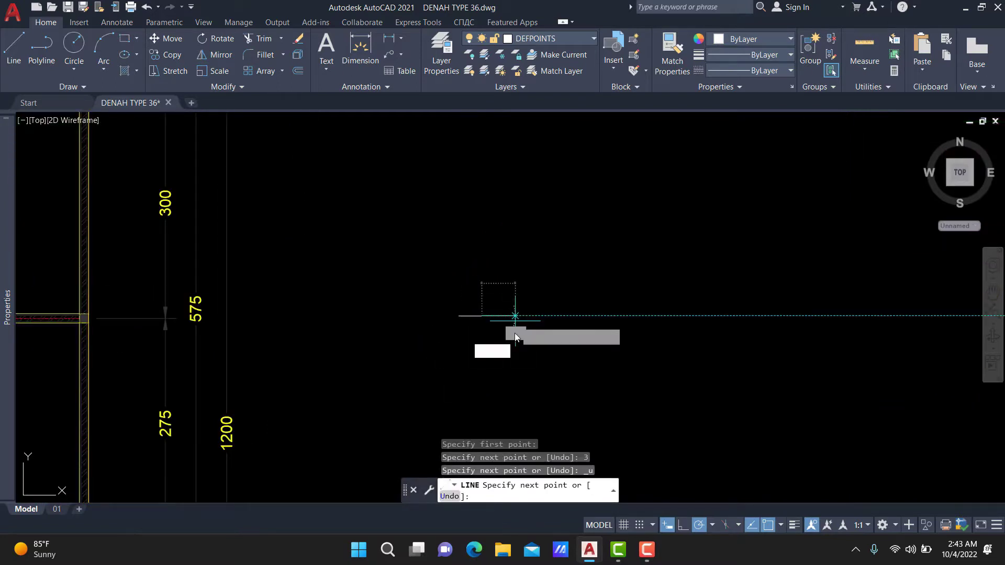
pyautogui.press('Escape')
# Draw an inverted triangle with a 30-unit top edge beside the plan
pyautogui.scroll(2, 467, 333)
pyautogui.press('Return')
pyautogui.click(466, 305)
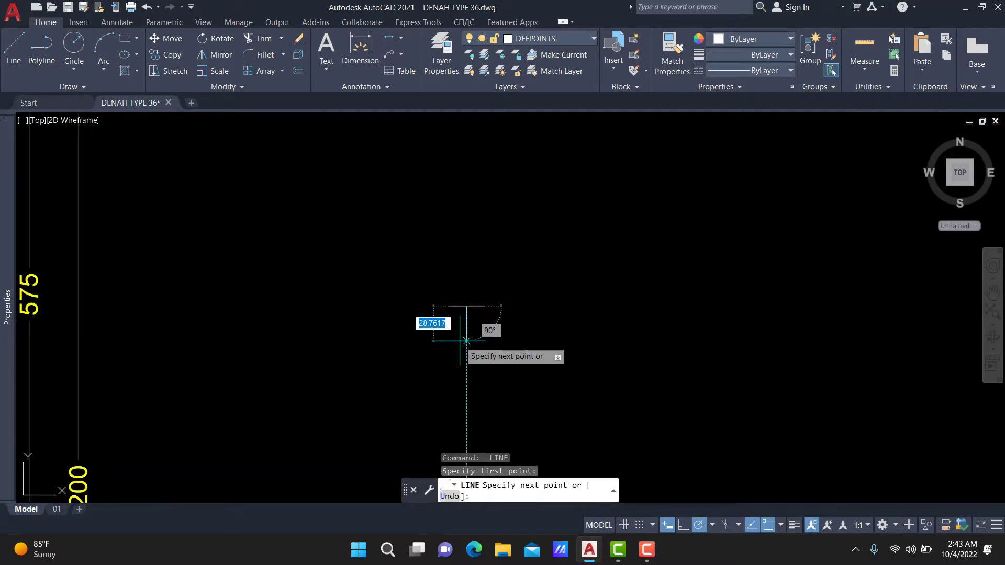
pyautogui.write('30')
pyautogui.press('Return')
pyautogui.scroll(2, 471, 325)
pyautogui.click(494, 308)
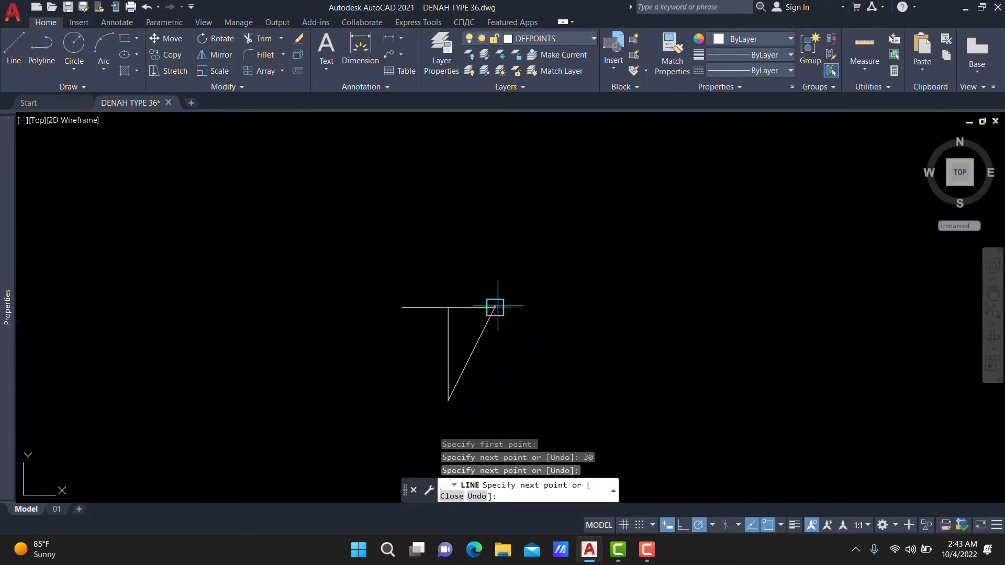
pyautogui.press('Return')
pyautogui.press('Return')
pyautogui.click(402, 308)
pyautogui.click(448, 401)
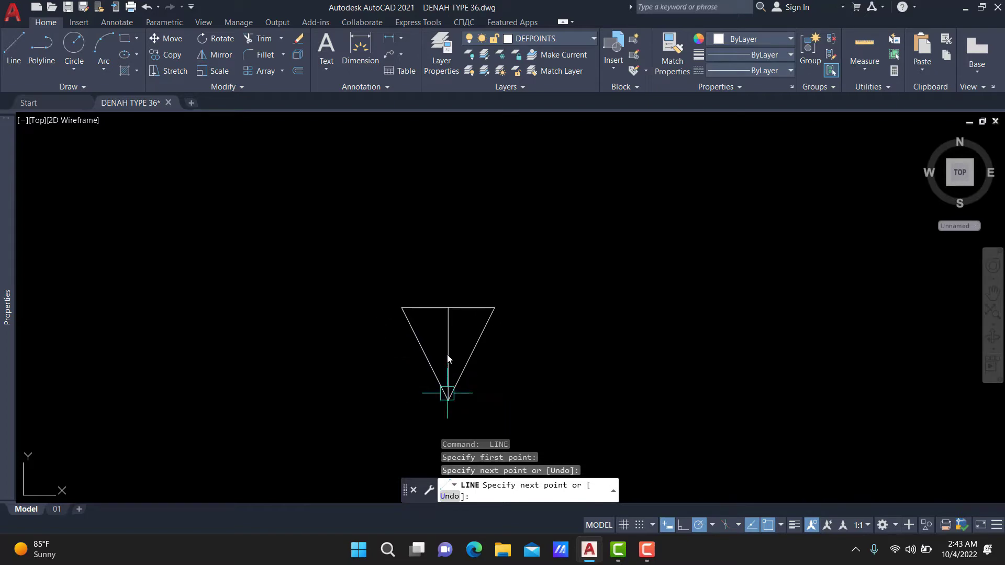
# Delete the leftover vertical helper line from the triangle
pyautogui.press('Return')
pyautogui.click(448, 351)
pyautogui.press('Delete')
pyautogui.scroll(-10, 503, 293)
pyautogui.scroll(2, 521, 318)
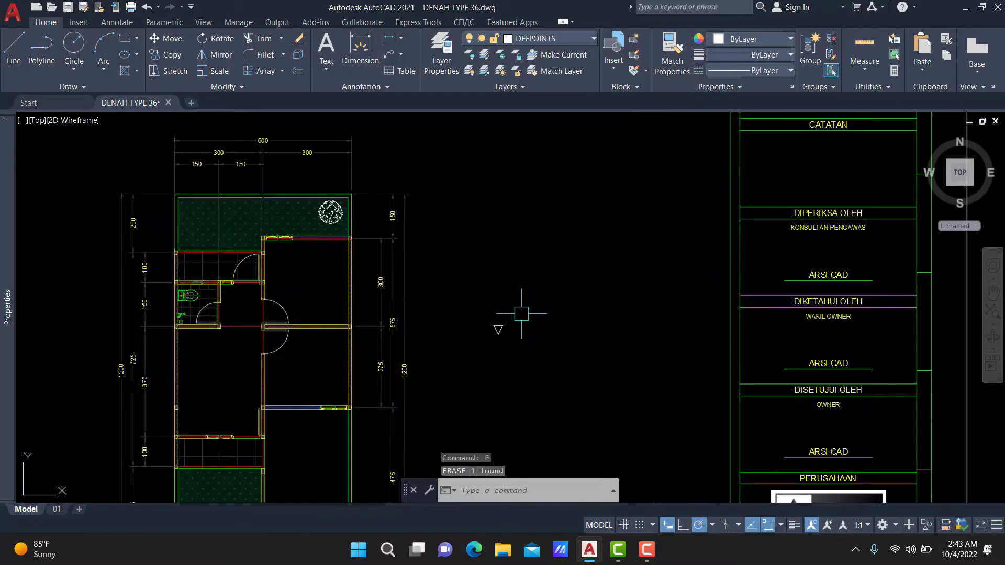
pyautogui.scroll(2, 503, 327)
# Make HATCH the current layer and fill the triangle with a SOLID hatch pattern
pyautogui.click(547, 39)
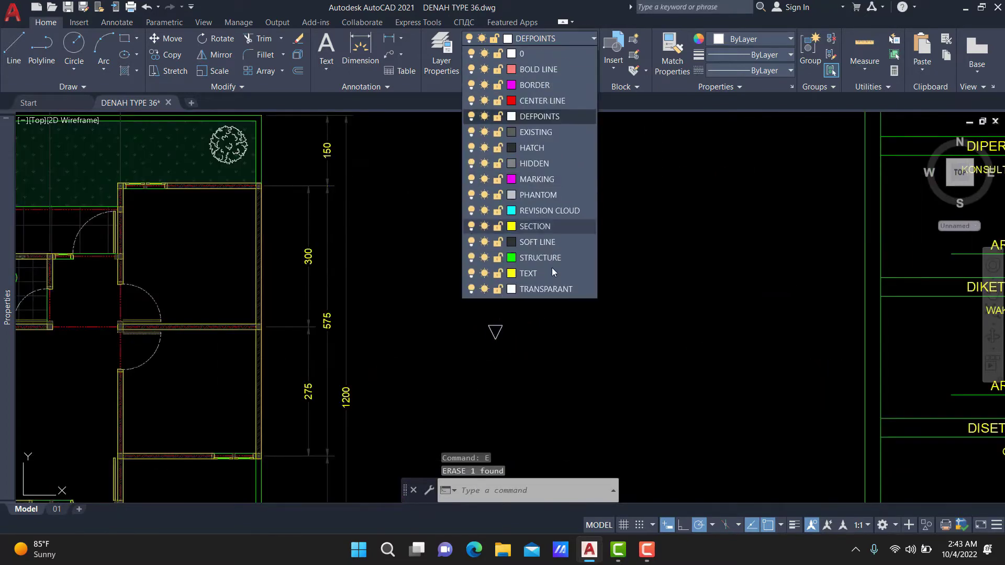
pyautogui.click(558, 148)
pyautogui.scroll(2, 521, 321)
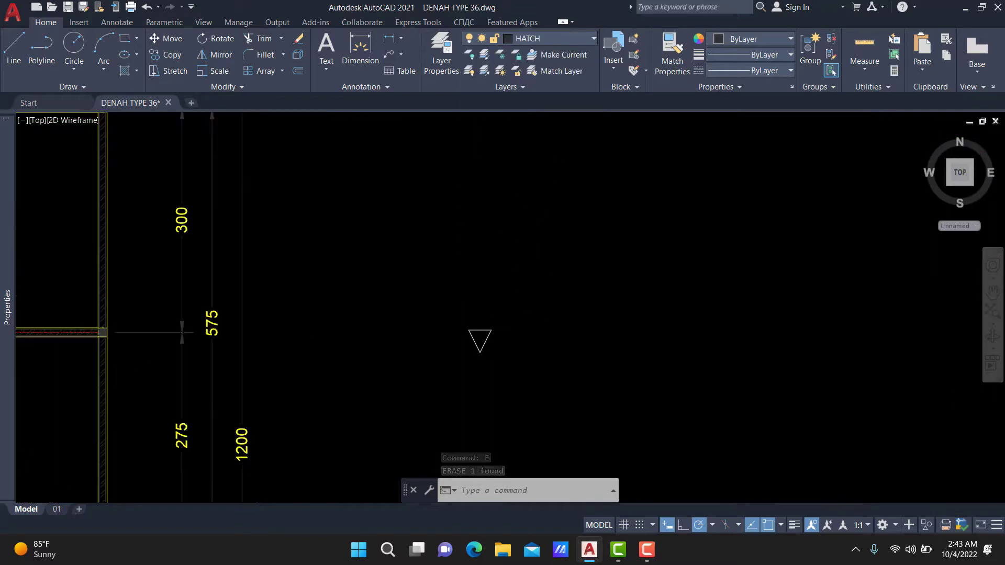
pyautogui.scroll(2, 521, 321)
pyautogui.write('H')
pyautogui.press('Return')
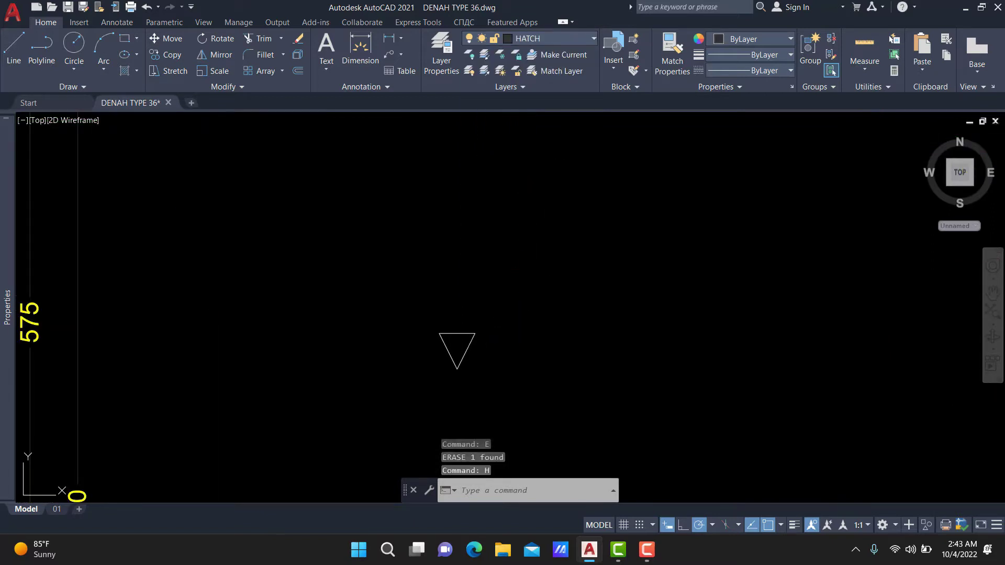
pyautogui.click(120, 52)
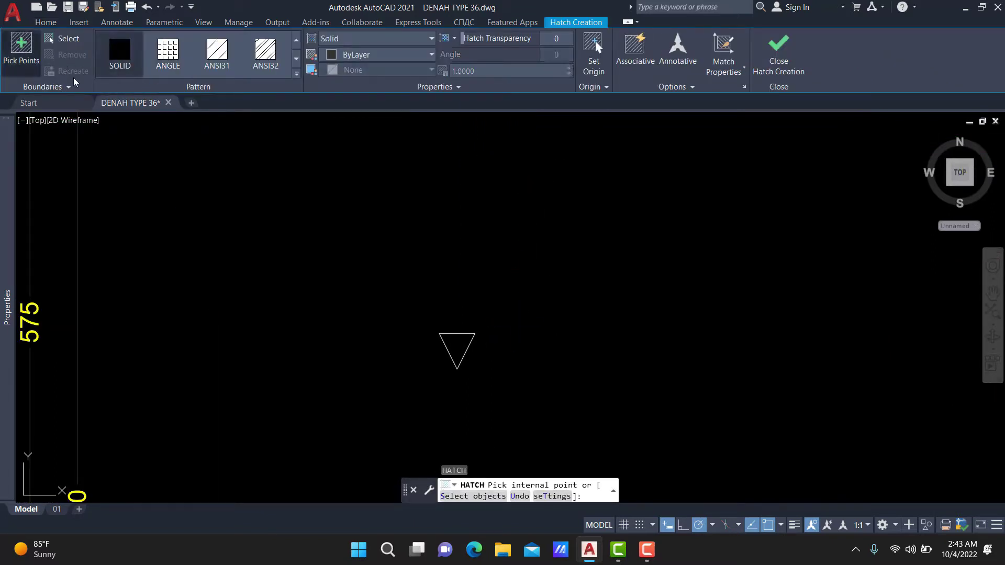
pyautogui.click(456, 341)
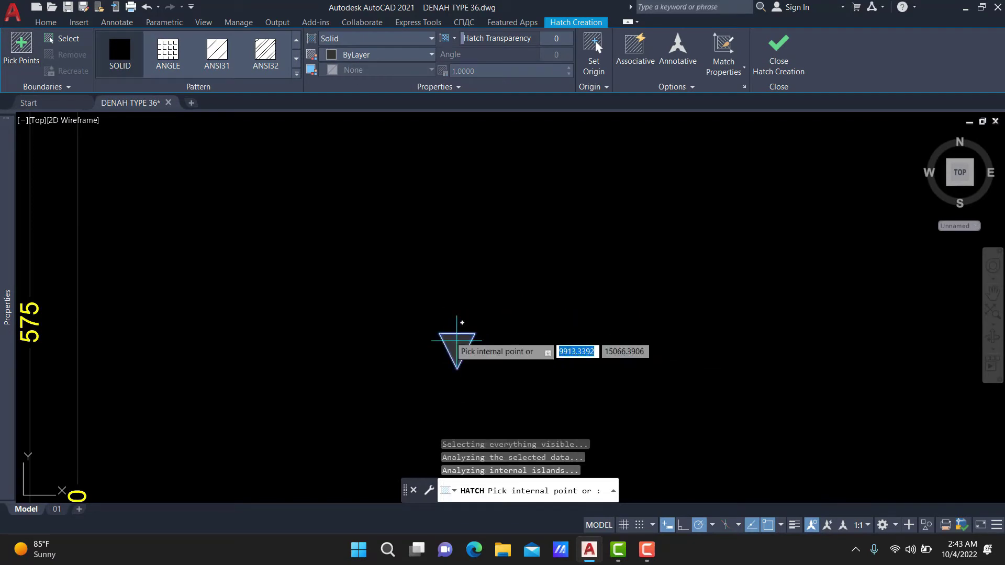
pyautogui.press('Return')
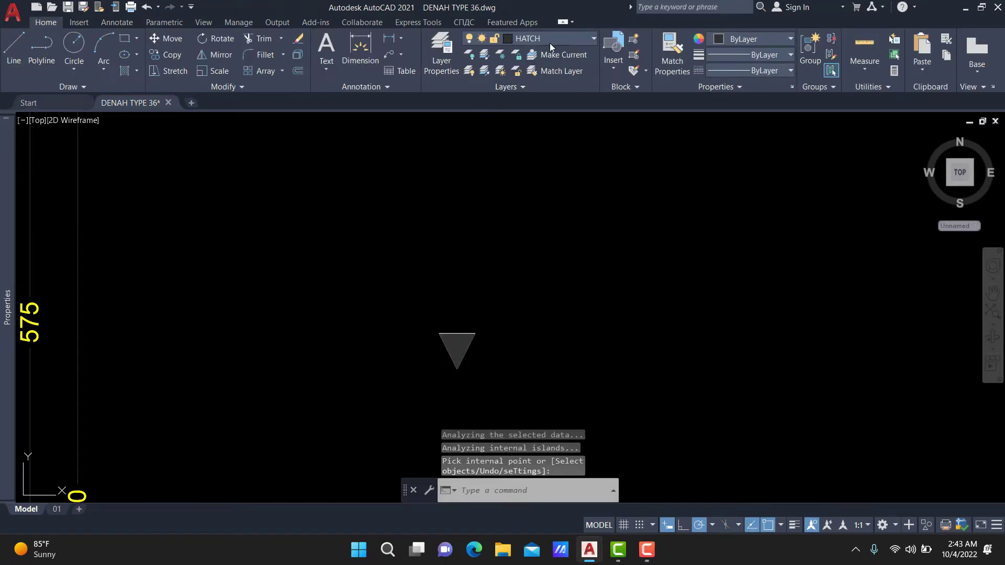
# On the TEXT layer, write a 'PS01' multiline label above the triangle at text height 1000
pyautogui.click(548, 44)
pyautogui.click(537, 272)
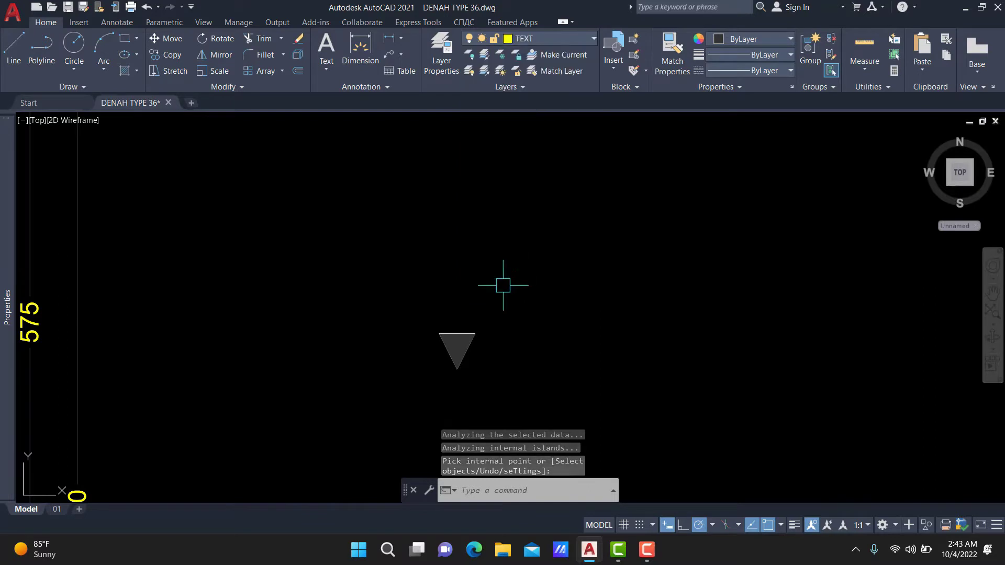
pyautogui.write('mt')
pyautogui.press('Return')
pyautogui.click(456, 257)
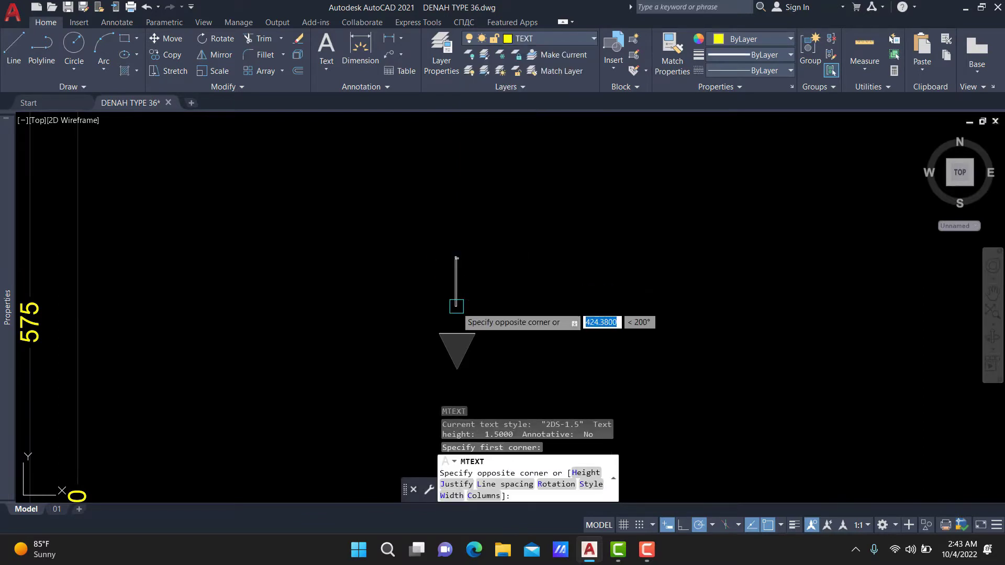
pyautogui.click(456, 261)
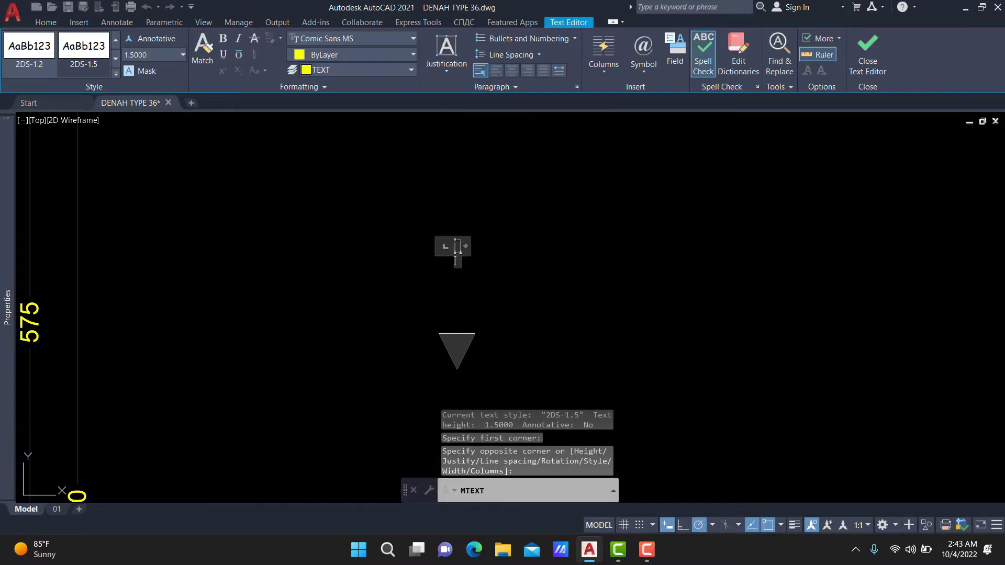
pyautogui.write('P')
pyautogui.press('BackSpace')
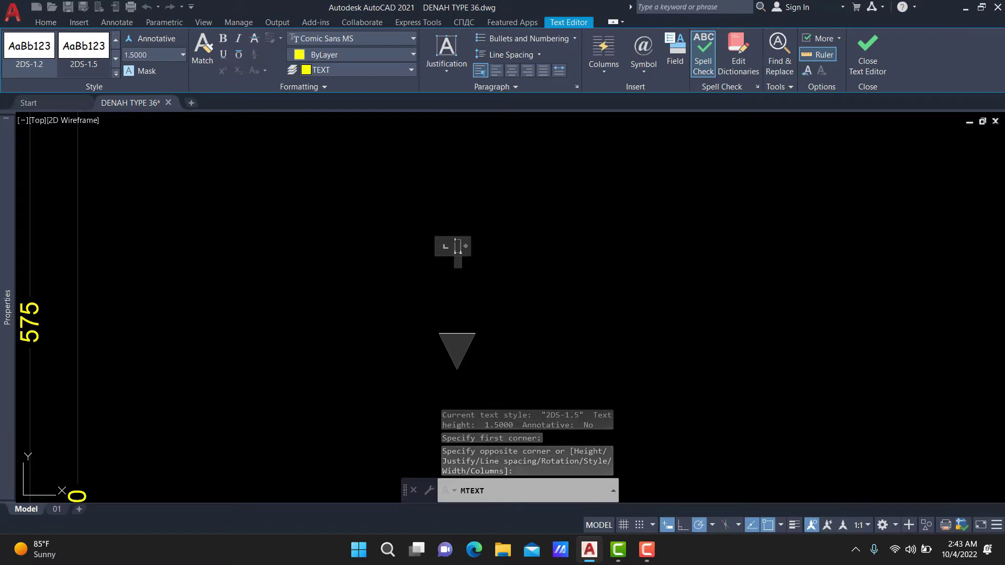
pyautogui.write('PS')
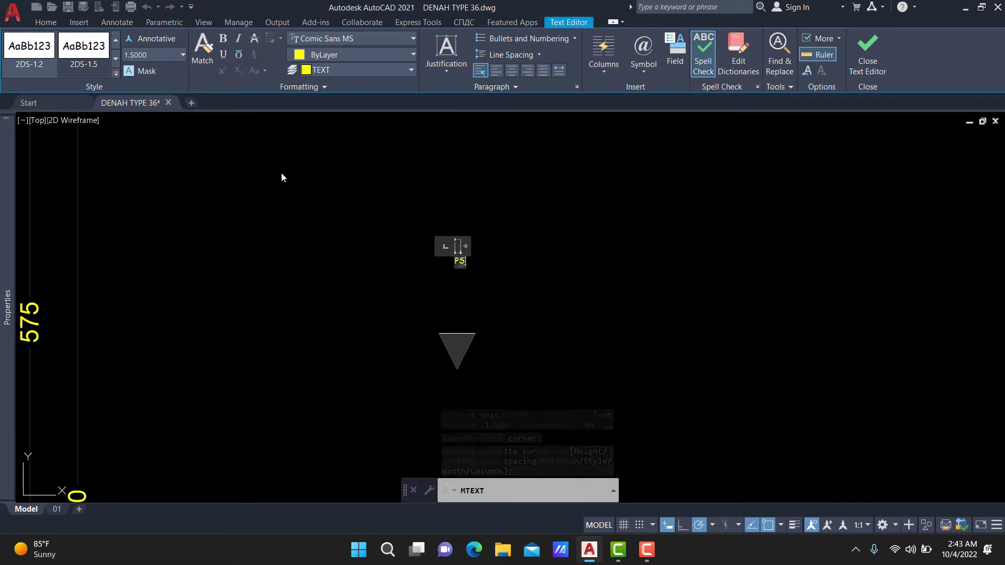
pyautogui.write('01')
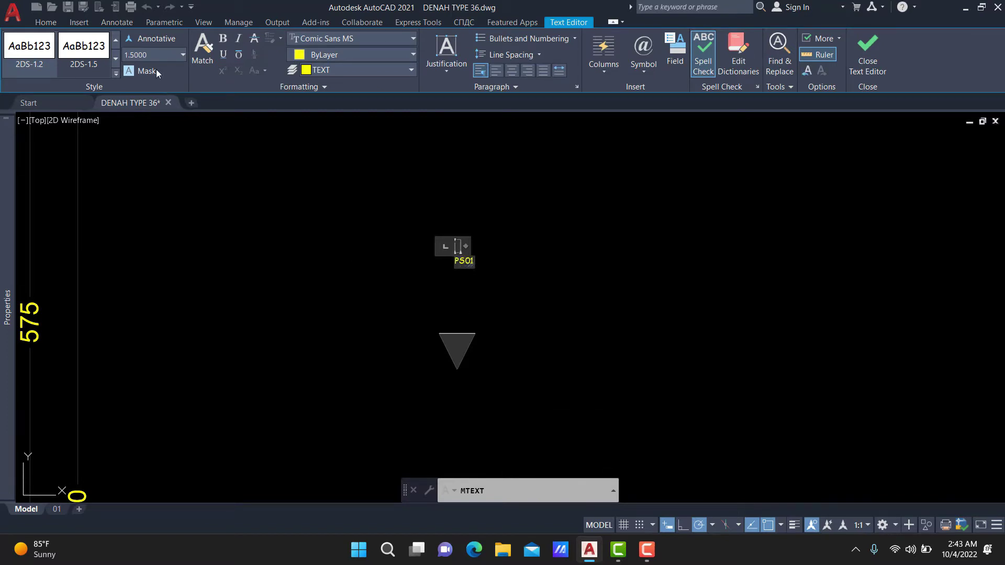
pyautogui.hotkey('ctrl', 'a')
pyautogui.press('Return')
pyautogui.click(295, 251)
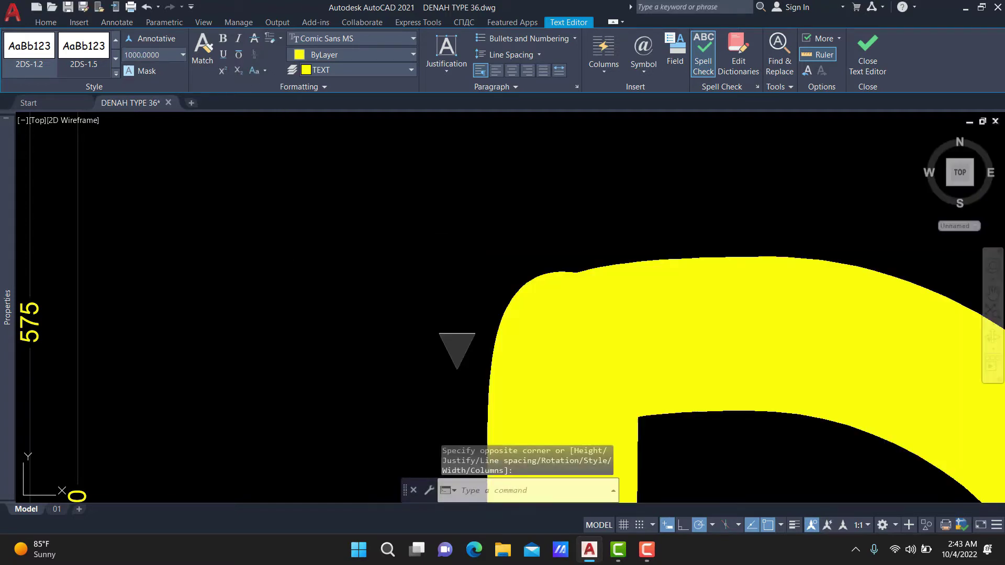
# Shrink the oversized PS01 label to text height 10
pyautogui.scroll(-4, 498, 257)
pyautogui.click(543, 262)
pyautogui.scroll(-3, 543, 262)
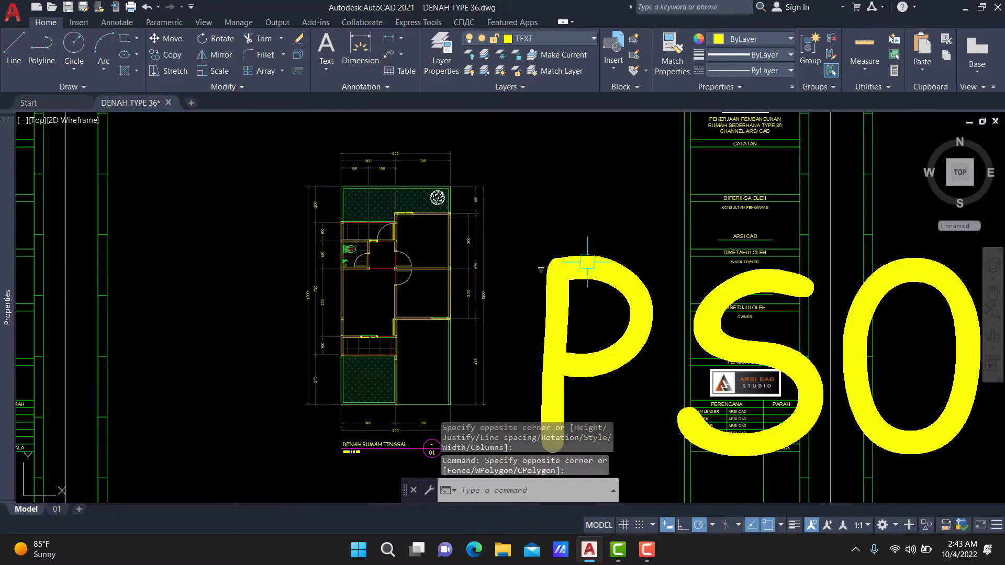
pyautogui.click(581, 274)
pyautogui.scroll(-2, 708, 309)
pyautogui.click(708, 309)
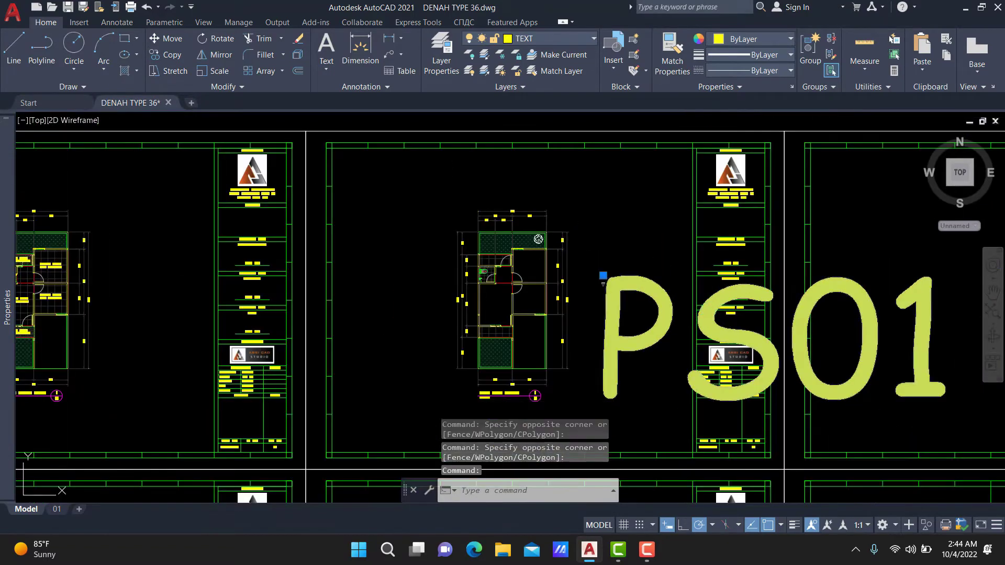
pyautogui.doubleClick(709, 309)
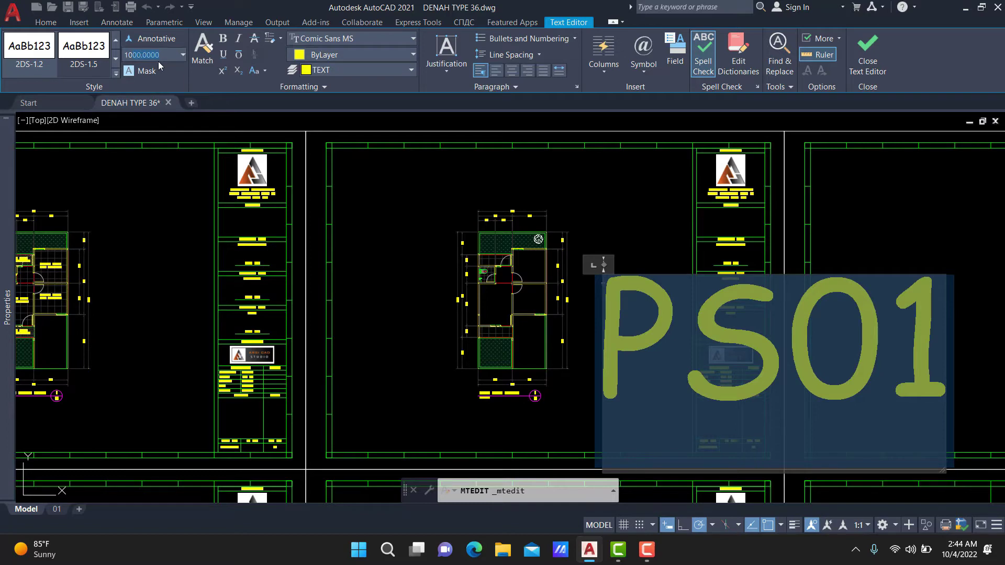
pyautogui.write('10')
pyautogui.scroll(10, 612, 241)
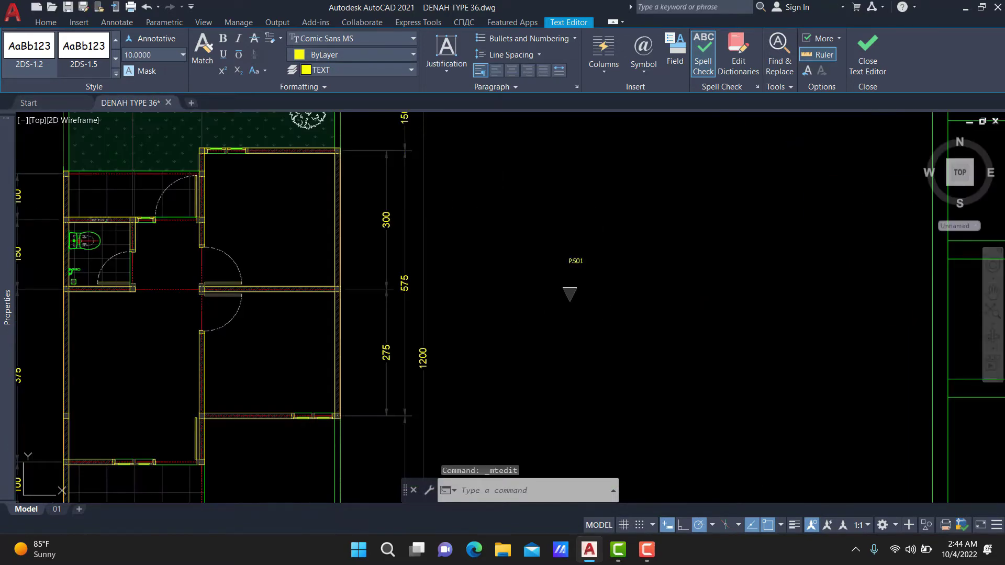
pyautogui.click(553, 231)
pyautogui.scroll(4, 585, 260)
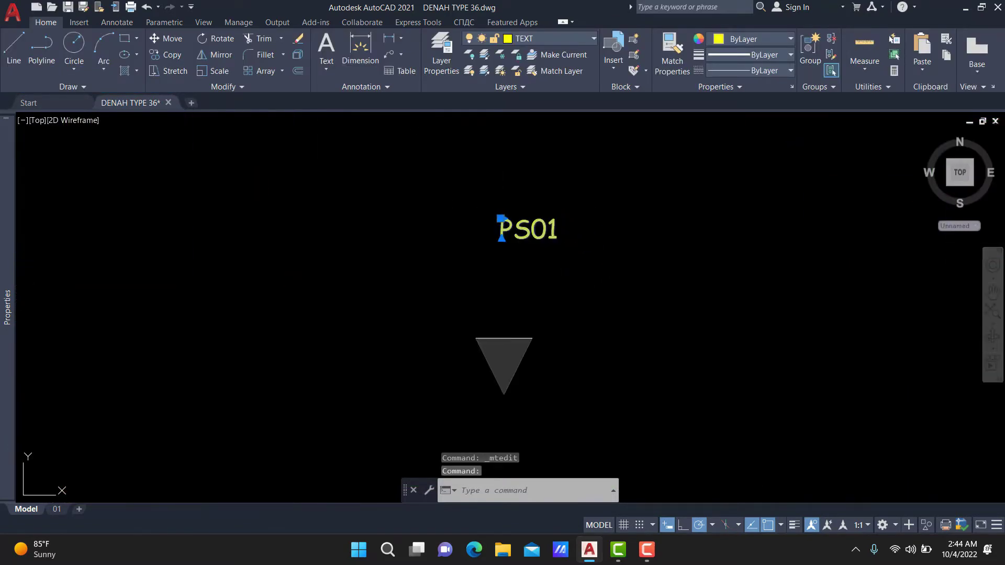
# Move the PS01 label so it sits centred just above the triangle
pyautogui.write('M')
pyautogui.press('Return')
pyautogui.click(617, 239)
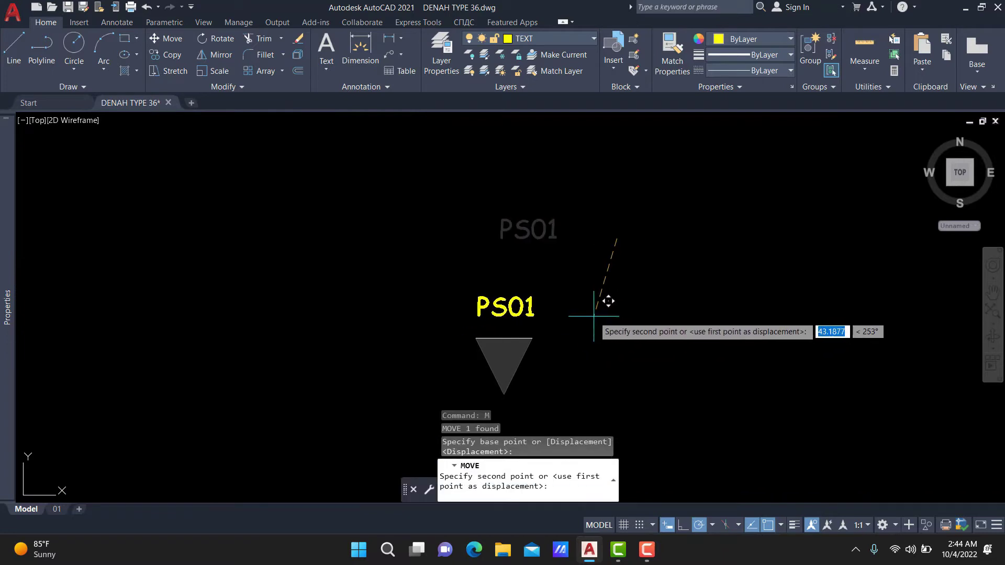
pyautogui.click(594, 315)
pyautogui.doubleClick(476, 300)
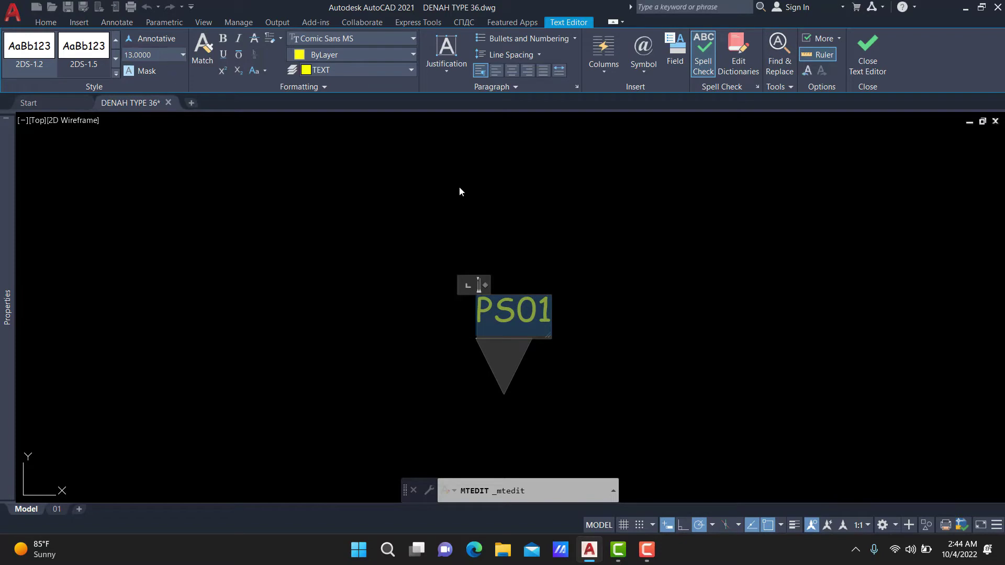
pyautogui.click(574, 205)
pyautogui.write('M')
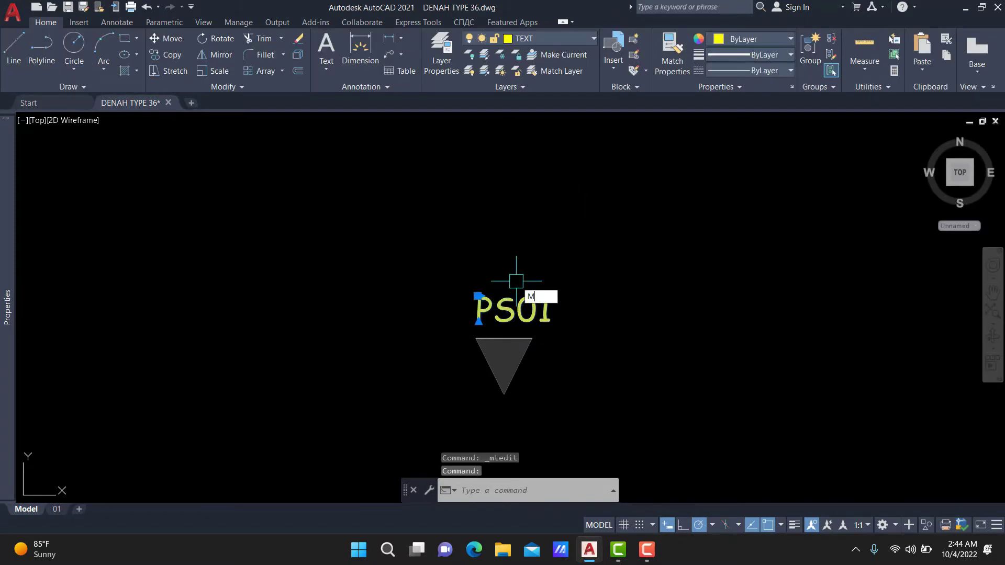
pyautogui.press('Return')
pyautogui.click(516, 278)
pyautogui.click(509, 270)
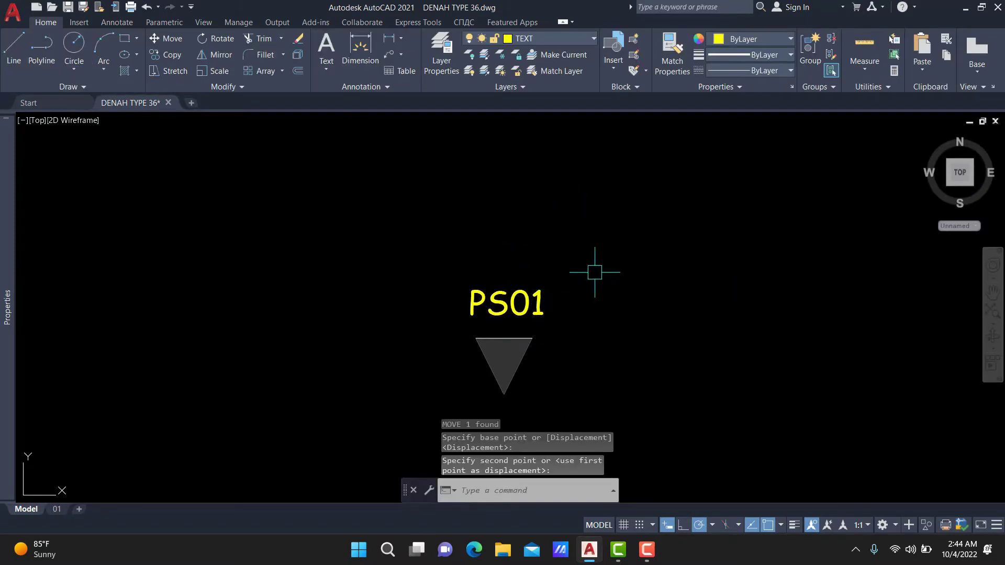
# Select the PS01 label and the triangle marker together
pyautogui.click(597, 252)
pyautogui.click(460, 404)
pyautogui.moveTo(460, 403); pyautogui.dragTo(456, 310, button='middle')
# Move the PS01 marker and label into the floor plan near the toilet-room door
pyautogui.write('M')
pyautogui.press('Return')
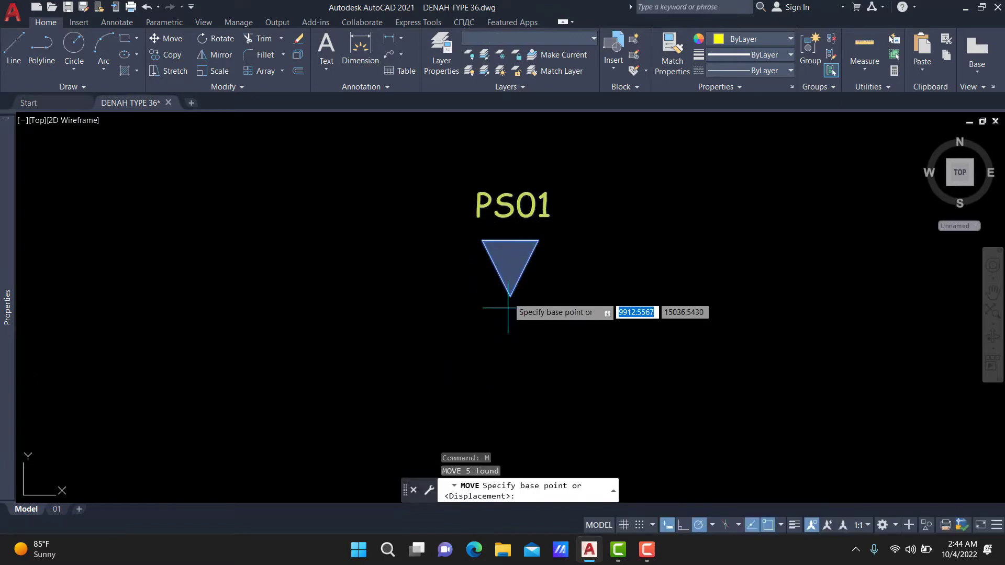
pyautogui.click(511, 296)
pyautogui.scroll(-3, 487, 283)
pyautogui.scroll(-2, 521, 298)
pyautogui.scroll(2, 529, 293)
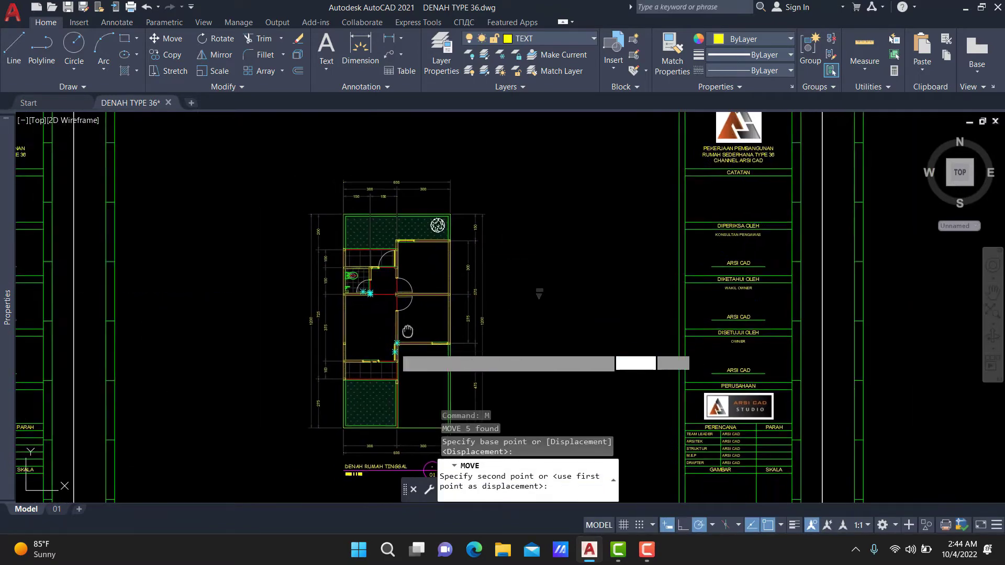
pyautogui.scroll(3, 414, 309)
pyautogui.scroll(3, 438, 307)
pyautogui.scroll(-5, 435, 333)
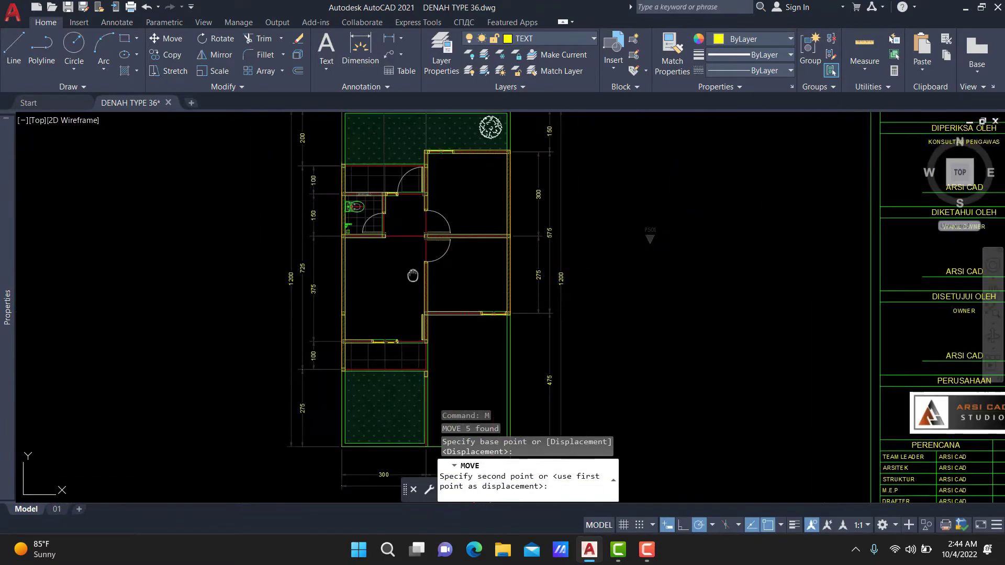
pyautogui.scroll(3, 426, 322)
pyautogui.scroll(3, 416, 262)
pyautogui.moveTo(393, 273); pyautogui.dragTo(396, 236, button='middle')
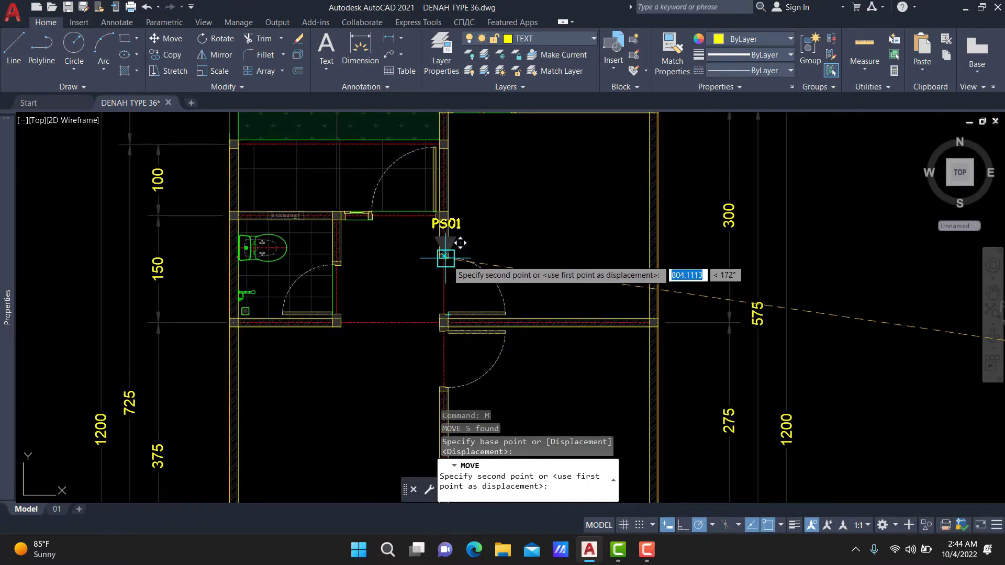
pyautogui.click(416, 294)
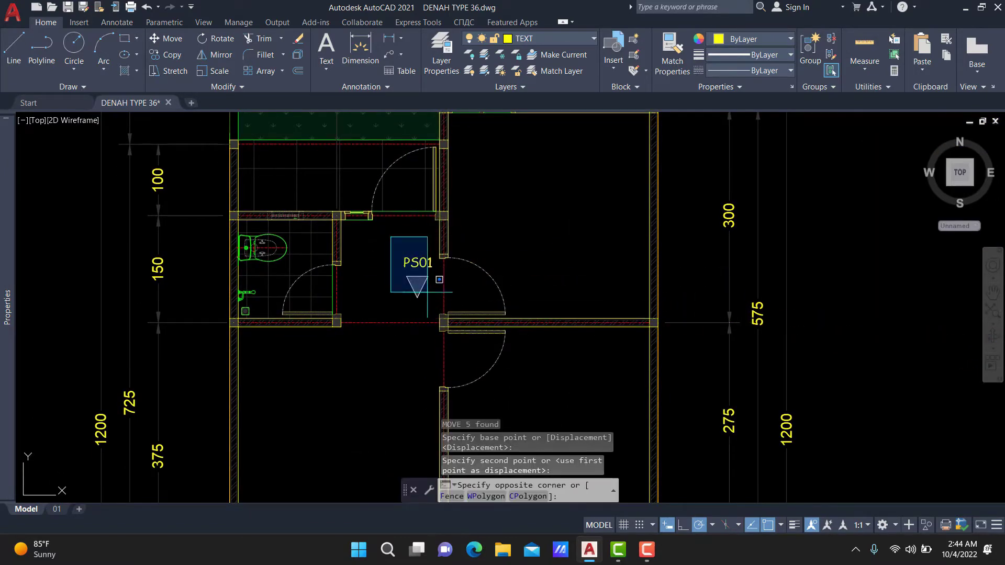
# Try rotating the marker about its triangle tip, then cancel the rotation
pyautogui.click(439, 280)
pyautogui.scroll(2, 430, 296)
pyautogui.write('RO')
pyautogui.press('Return')
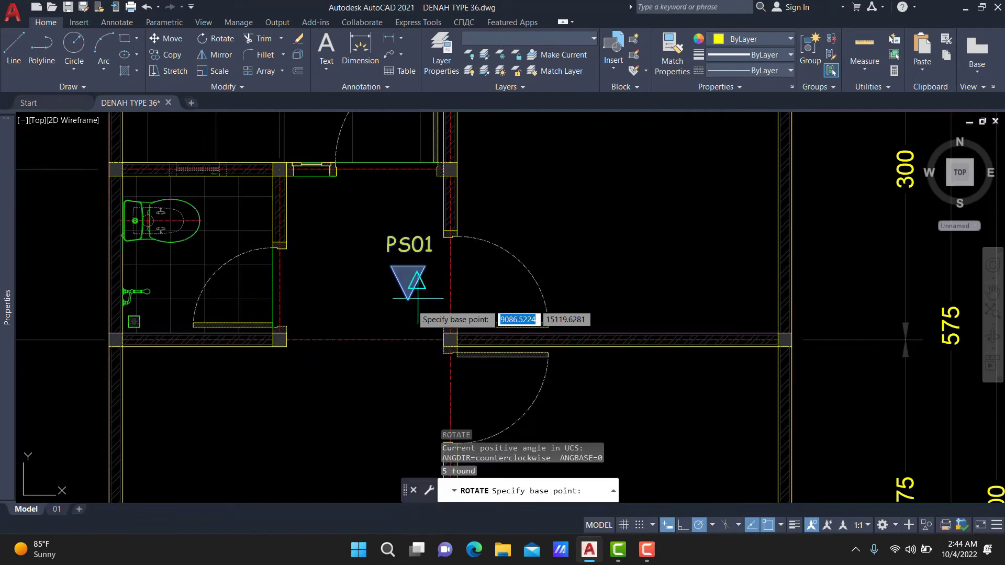
pyautogui.click(407, 300)
pyautogui.press('Escape')
# Copy the PS01 marker to another spot in the plan
pyautogui.click(426, 215)
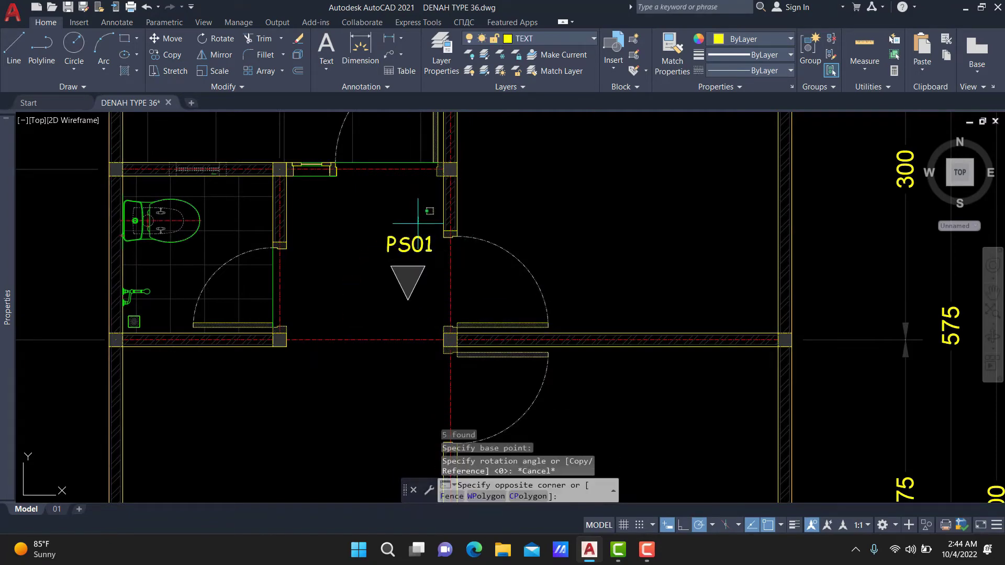
pyautogui.click(370, 316)
pyautogui.write('co')
pyautogui.press('Return')
pyautogui.click(394, 300)
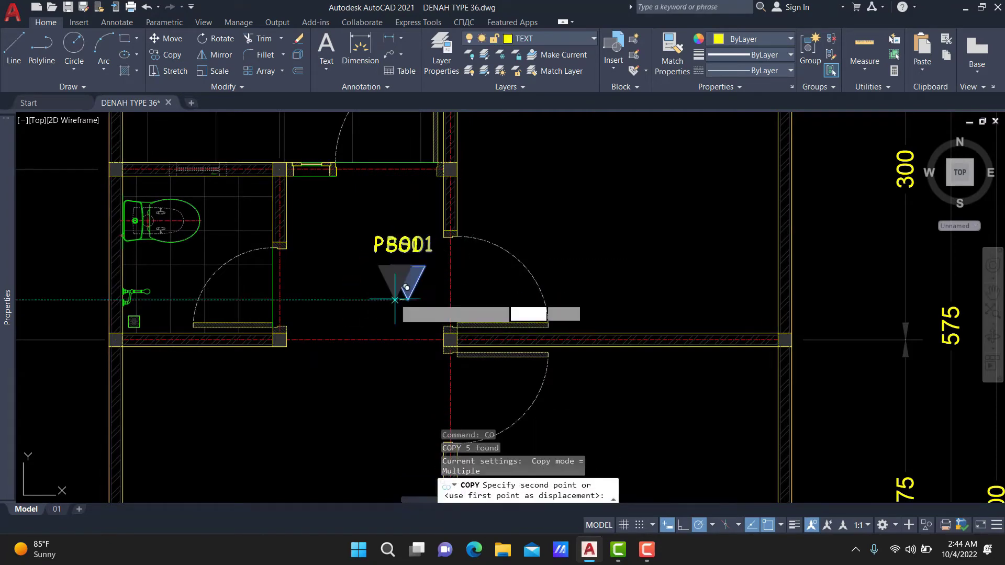
pyautogui.scroll(-2, 210, 262)
pyautogui.click(197, 267)
pyautogui.press('Escape')
pyautogui.scroll(3, 707, 272)
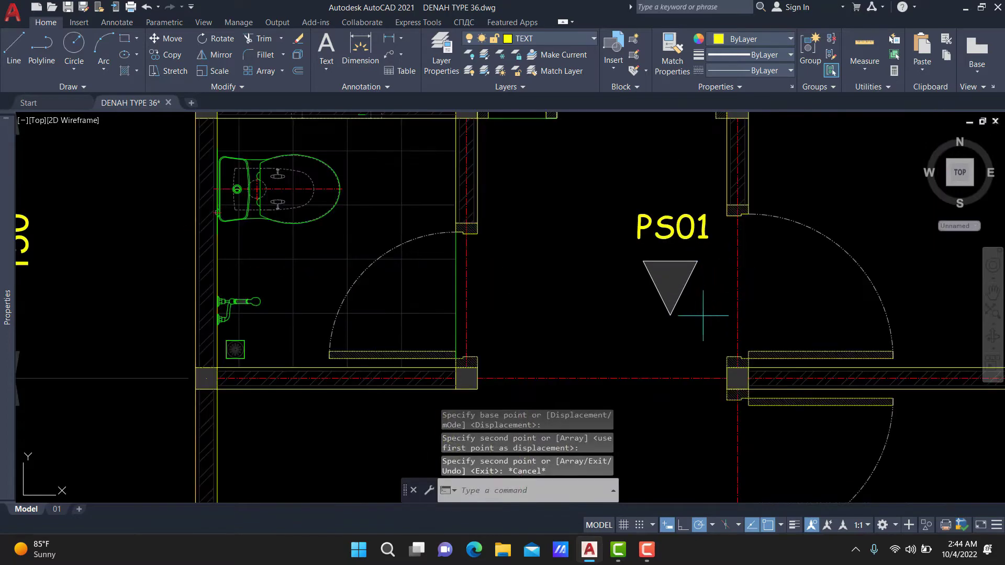
# Rotate the marker 90° about its tip so the triangle points right
pyautogui.moveTo(790, 342); pyautogui.dragTo(624, 197)
pyautogui.scroll(1, 617, 293)
pyautogui.write('ro')
pyautogui.press('Return')
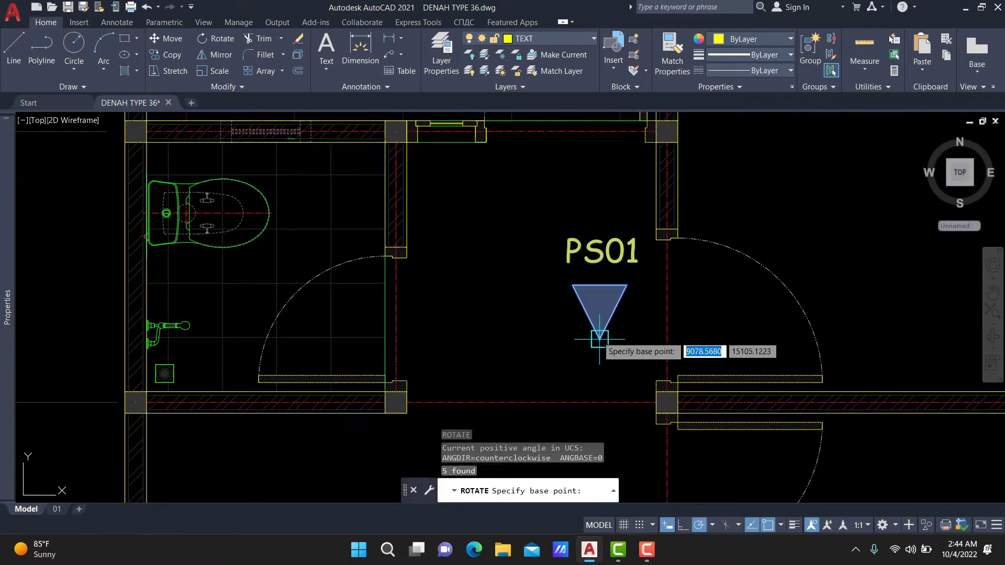
pyautogui.click(599, 340)
pyautogui.click(600, 236)
# Move the rotated marker's tip to the wall's midpoint using M2P
pyautogui.click(501, 371)
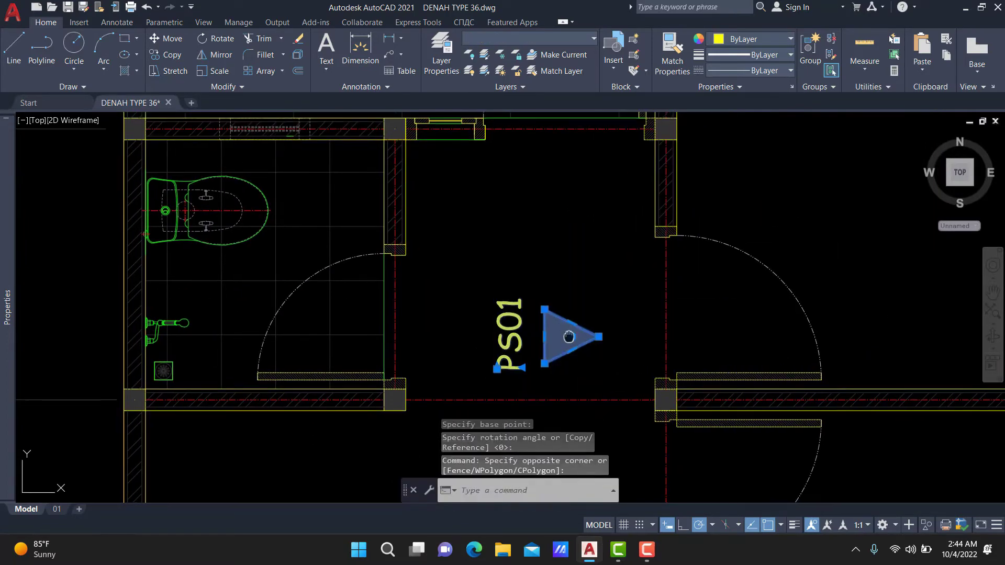
pyautogui.moveTo(500, 371); pyautogui.dragTo(381, 328, button='middle')
pyautogui.write('m')
pyautogui.press('Return')
pyautogui.click(475, 298)
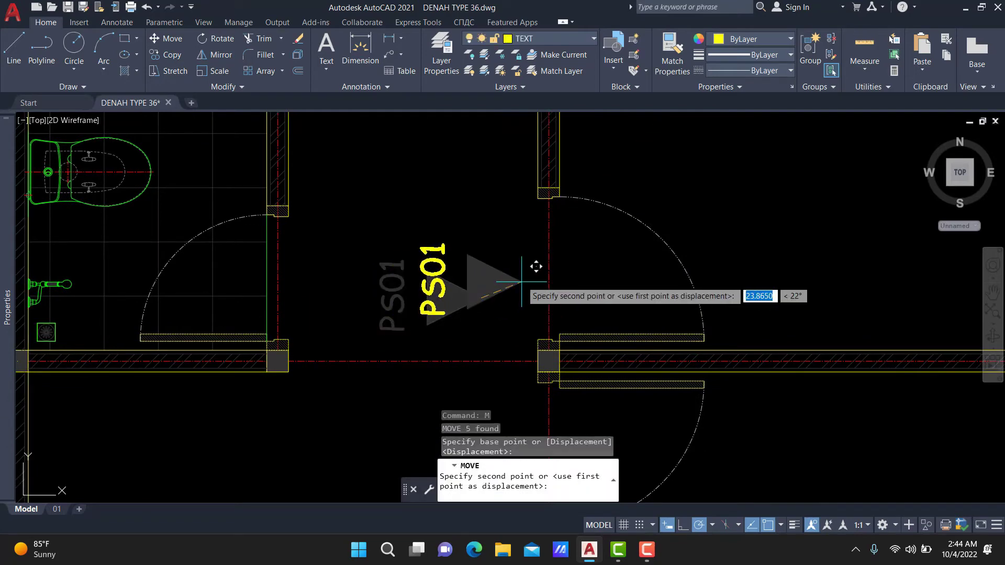
pyautogui.write('p')
pyautogui.press('Return')
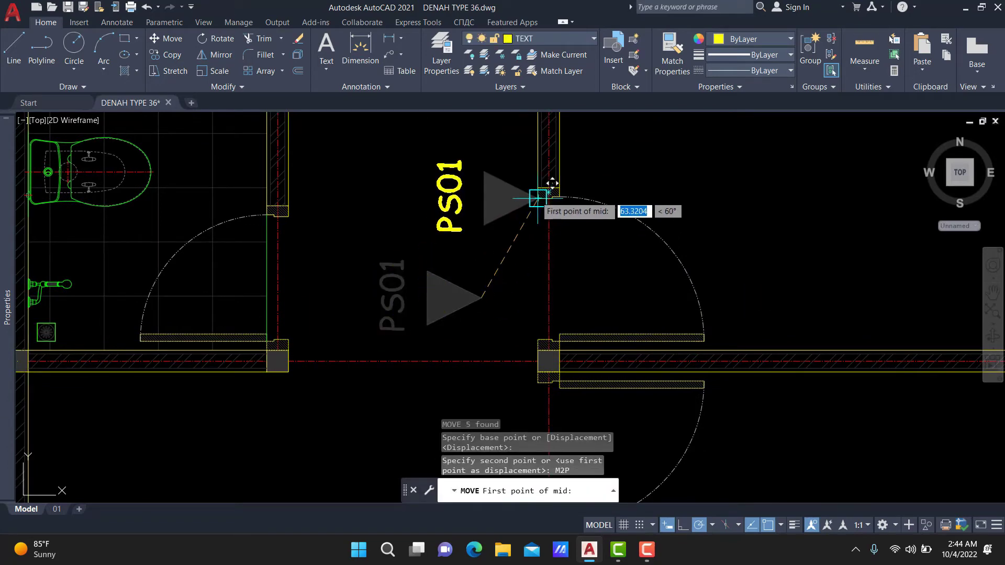
pyautogui.click(548, 194)
pyautogui.click(548, 362)
# Select the placed PS01 marker for mirroring
pyautogui.click(516, 292)
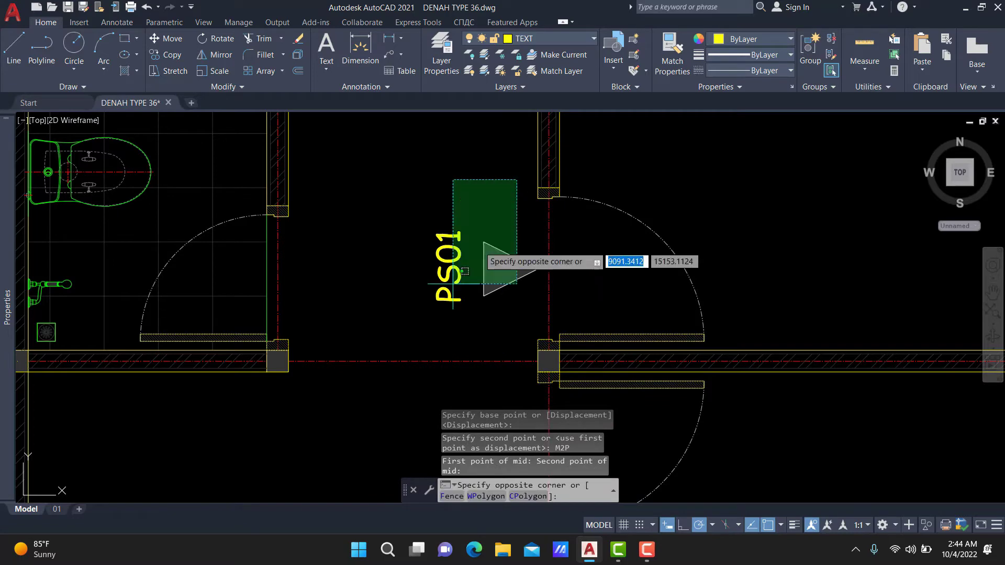
pyautogui.click(450, 179)
pyautogui.scroll(4, 546, 384)
pyautogui.write('mi')
pyautogui.press('Return')
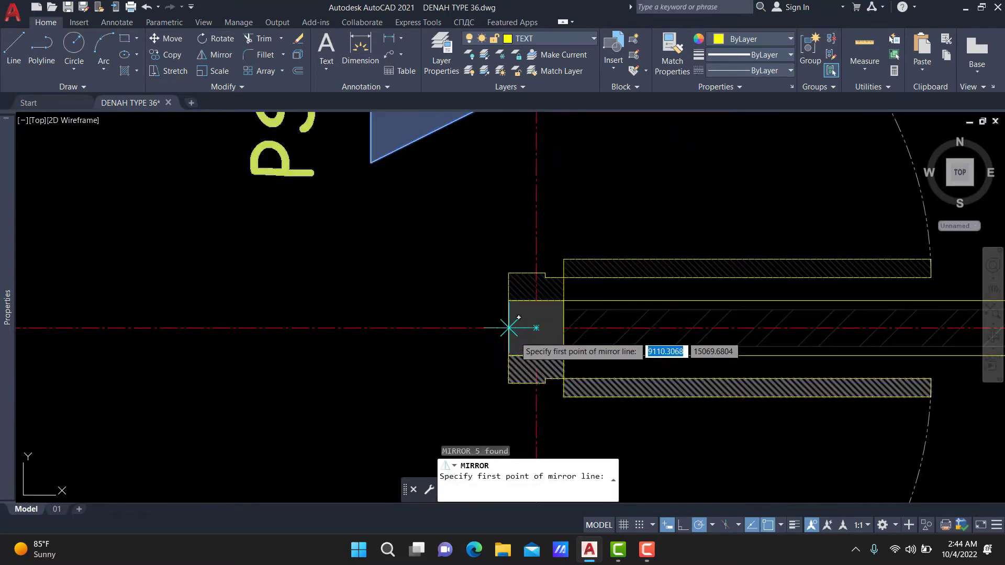
# Mirror the PS01 marker across the wall onto the lower door, keeping the original
pyautogui.click(510, 328)
pyautogui.click(448, 333)
pyautogui.press('Return')
pyautogui.scroll(-4, 449, 334)
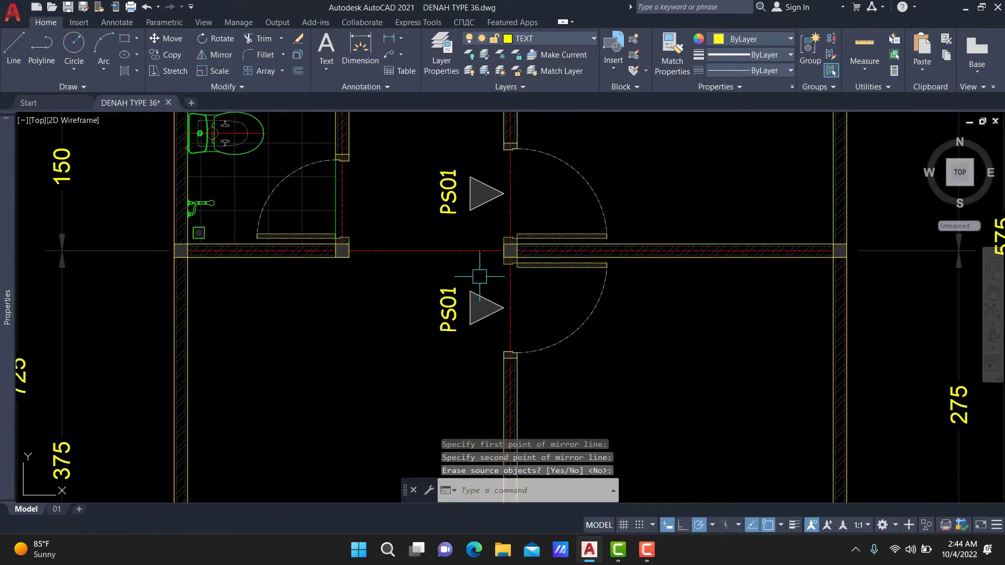
# Mirror the upper PS01 marker about a vertical line into a left-pointing copy
pyautogui.click(481, 275)
pyautogui.press('Escape')
pyautogui.moveTo(450, 272); pyautogui.dragTo(451, 318, button='middle')
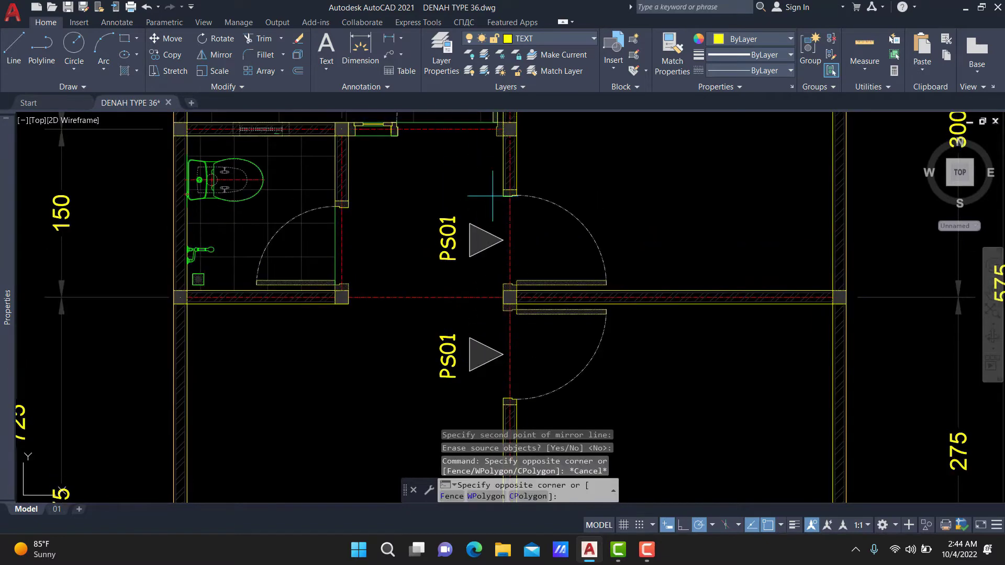
pyautogui.click(515, 215)
pyautogui.click(414, 263)
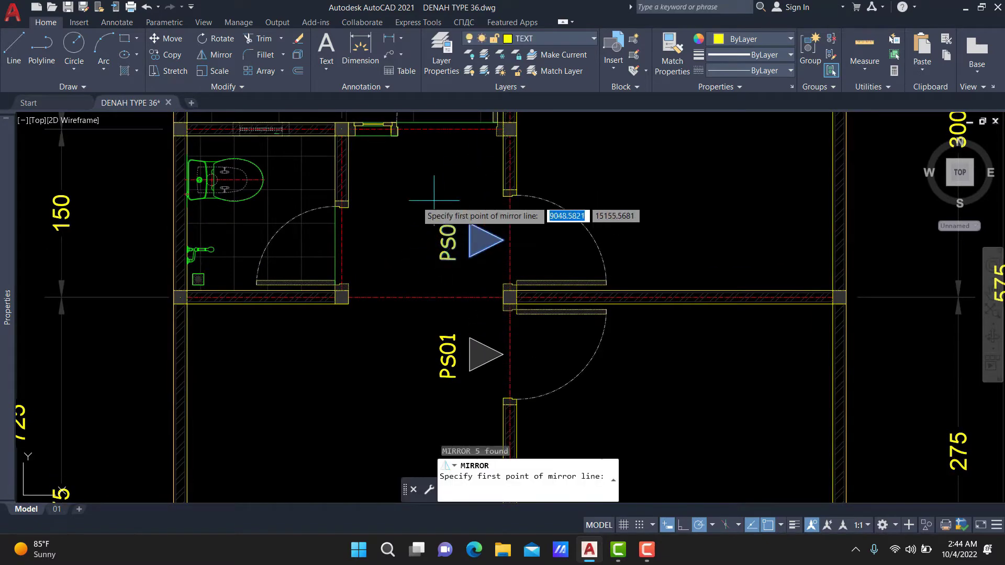
pyautogui.click(402, 214)
pyautogui.press('Return')
# Move the left-pointing copy so it sits back-to-back with the upper PS01
pyautogui.scroll(4, 306, 197)
pyautogui.click(255, 198)
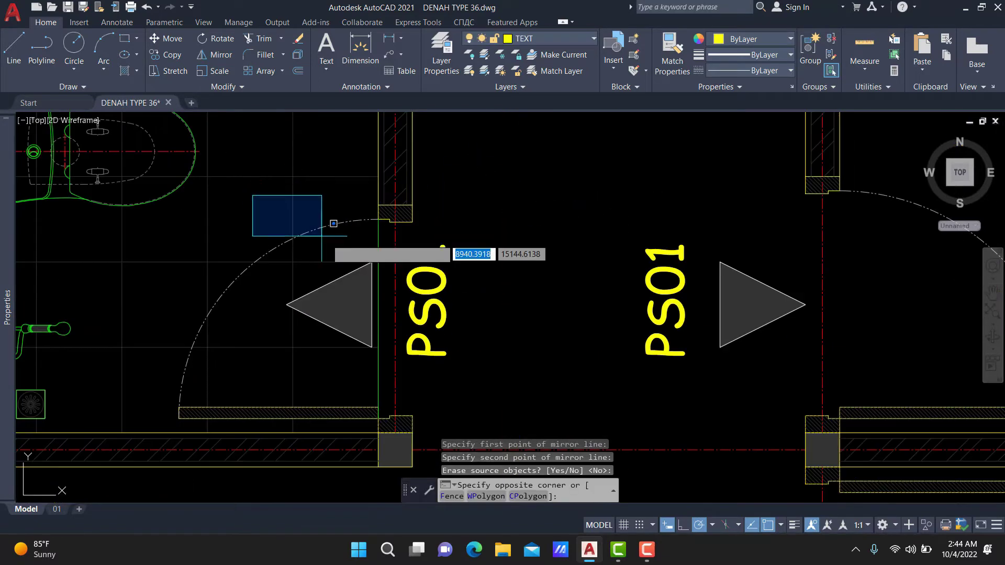
pyautogui.click(517, 376)
pyautogui.keyDown('shift'); pyautogui.moveTo(476, 180); pyautogui.dragTo(353, 237); pyautogui.keyUp('shift')
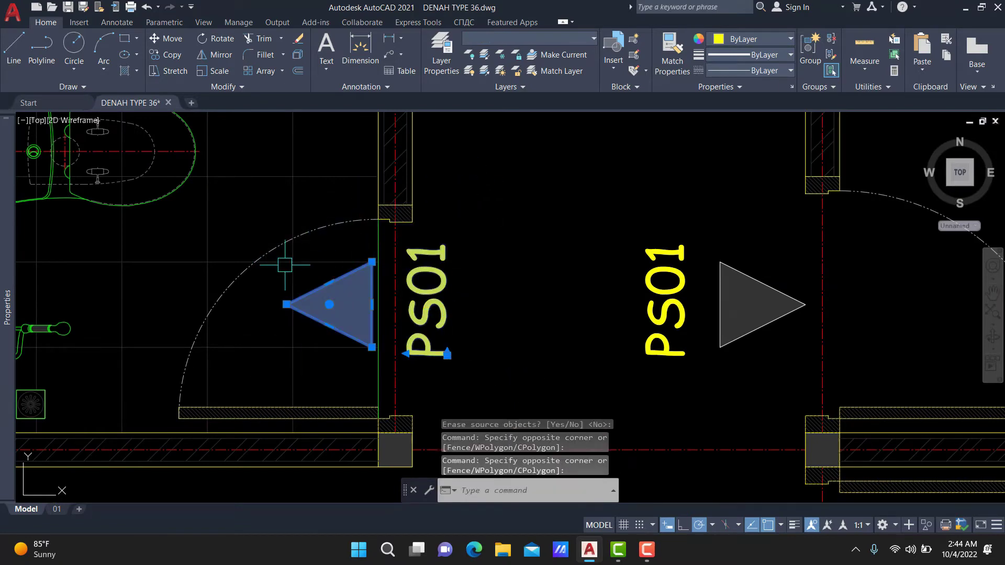
pyautogui.write('m')
pyautogui.press('Return')
pyautogui.click(286, 304)
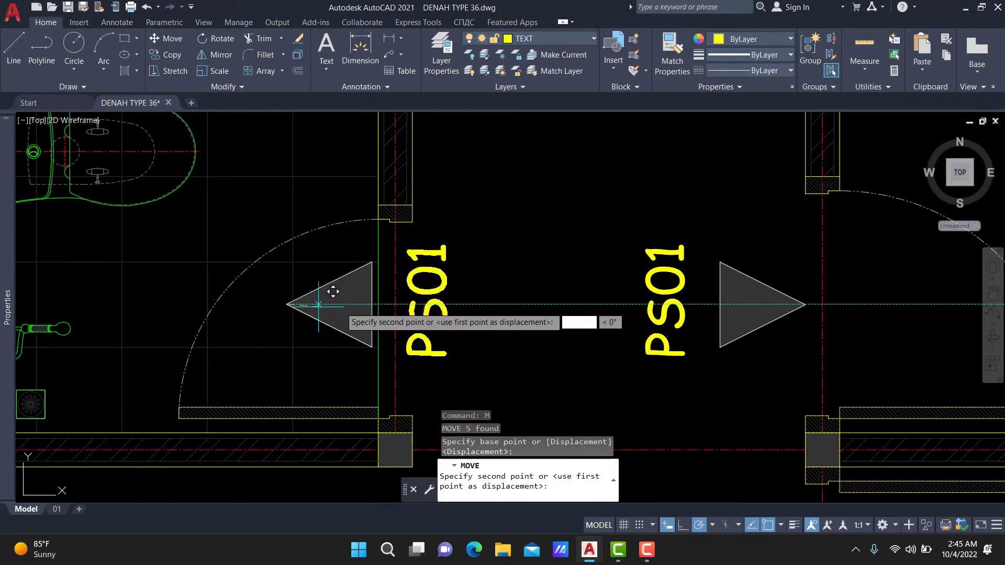
pyautogui.click(413, 304)
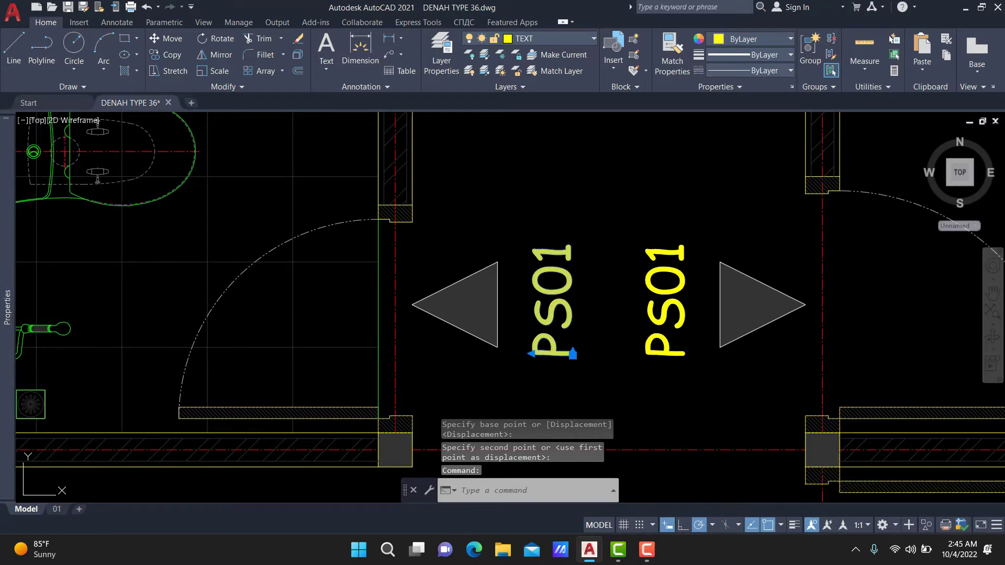
# Change the copied label's text from PS01 to PS02
pyautogui.scroll(4, 587, 283)
pyautogui.doubleClick(499, 329)
pyautogui.press('BackSpace')
pyautogui.write('2')
pyautogui.scroll(-5, 502, 234)
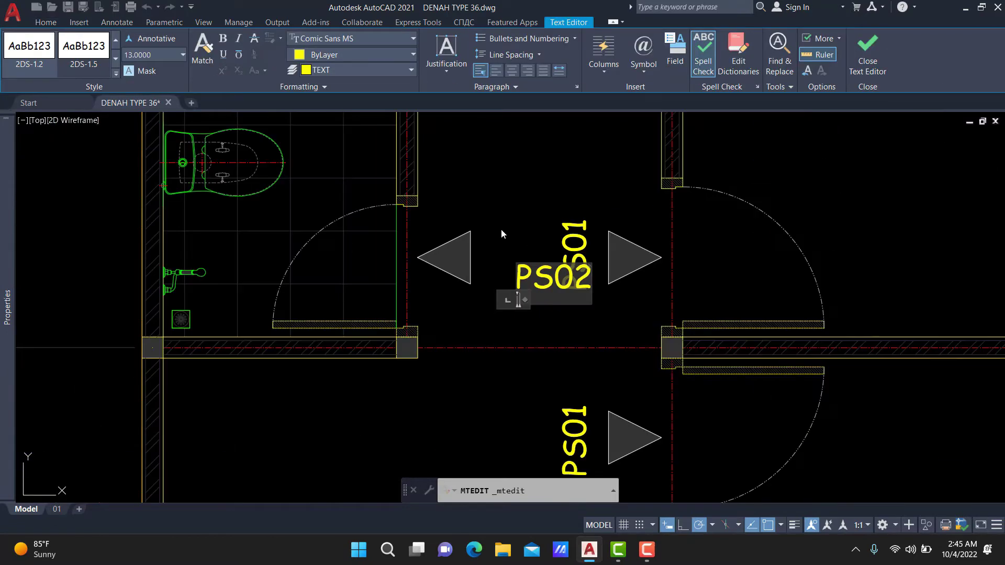
pyautogui.scroll(-2, 502, 235)
pyautogui.click(495, 234)
pyautogui.scroll(-2, 492, 233)
# Copy the PS01 label and triangle marker onto the front wall
pyautogui.scroll(-1, 486, 233)
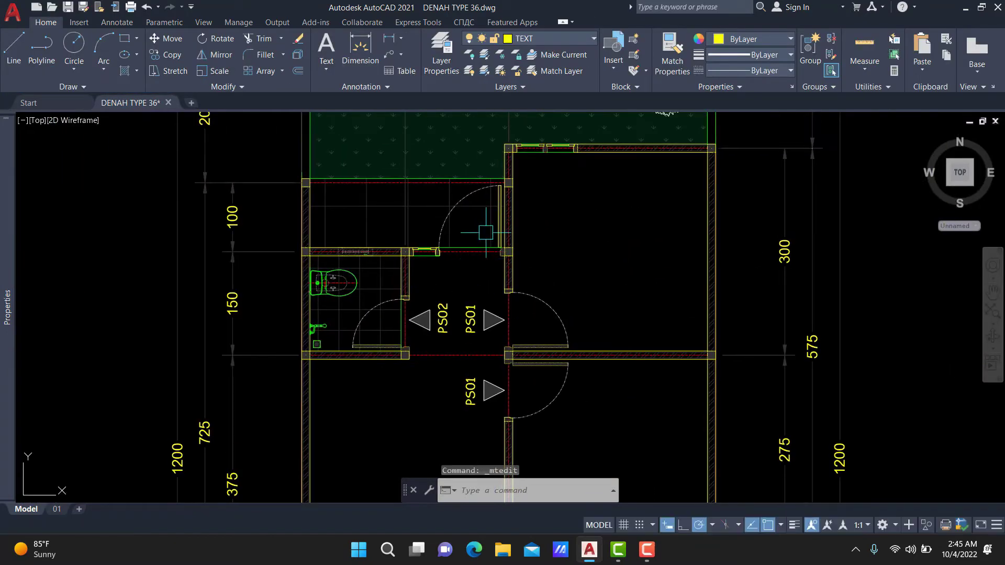
pyautogui.scroll(2, 461, 244)
pyautogui.scroll(2, 430, 264)
pyautogui.scroll(-3, 306, 253)
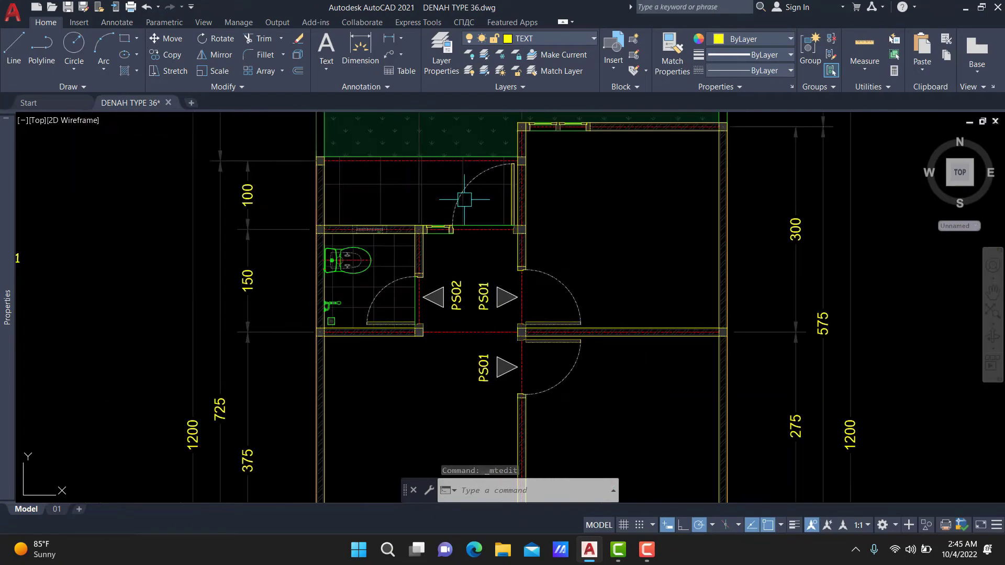
pyautogui.scroll(-2, 312, 231)
pyautogui.scroll(4, 400, 209)
pyautogui.click(493, 200)
pyautogui.click(368, 334)
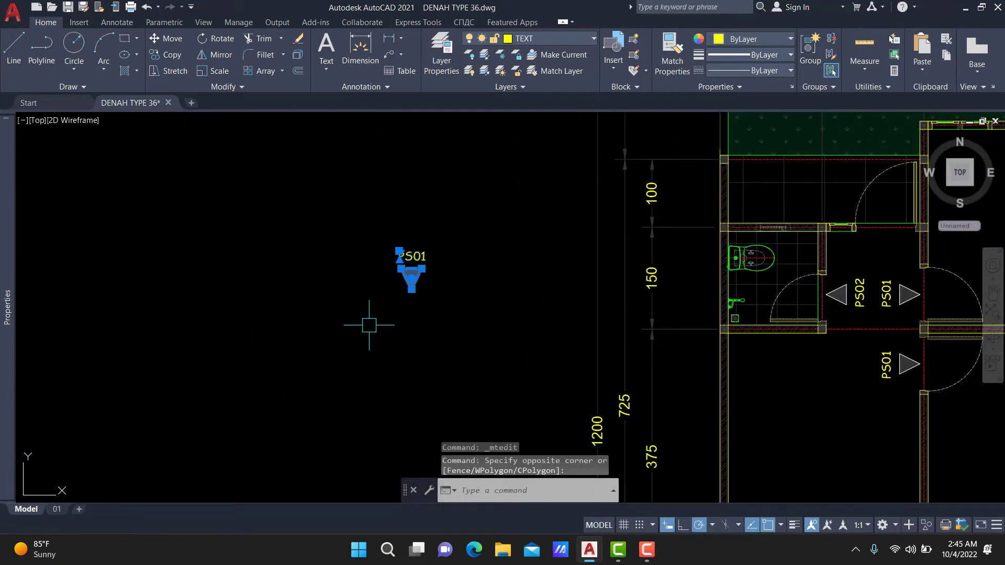
pyautogui.write('CO')
pyautogui.press('Return')
pyautogui.click(412, 288)
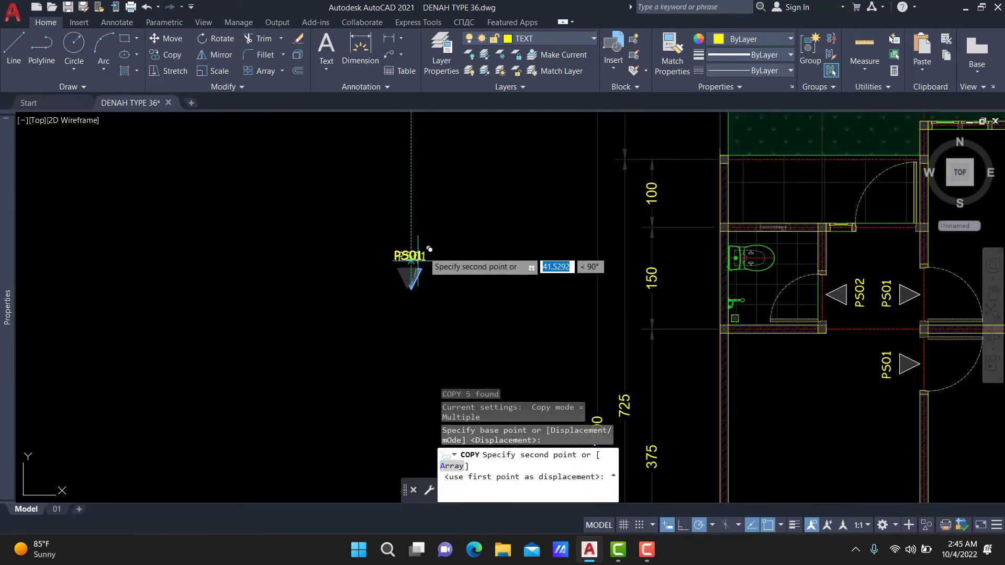
pyautogui.scroll(-4, 524, 324)
pyautogui.scroll(3, 523, 336)
pyautogui.scroll(2, 460, 231)
pyautogui.scroll(4, 464, 179)
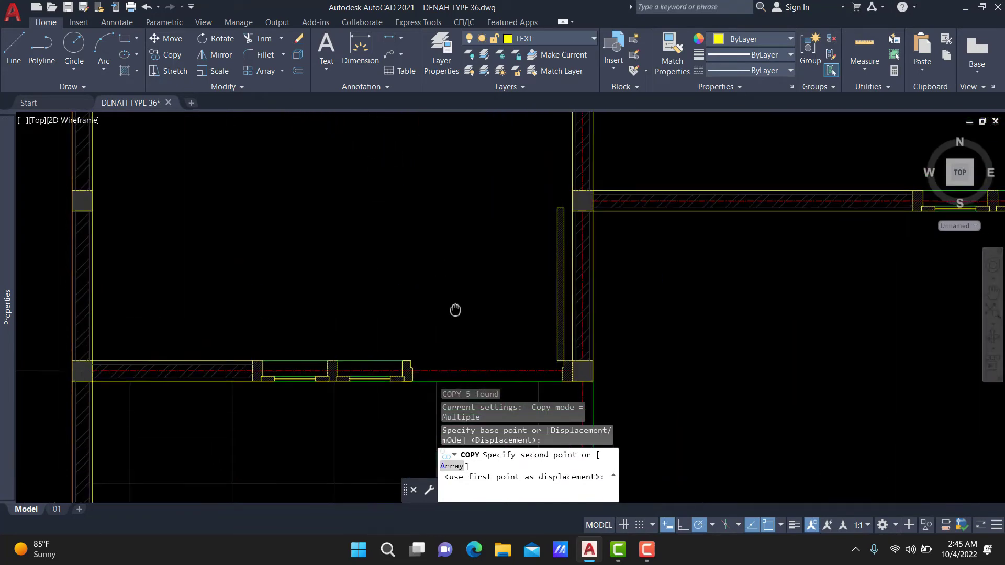
pyautogui.click(467, 336)
pyautogui.scroll(-2, 474, 335)
pyautogui.scroll(-5, 508, 314)
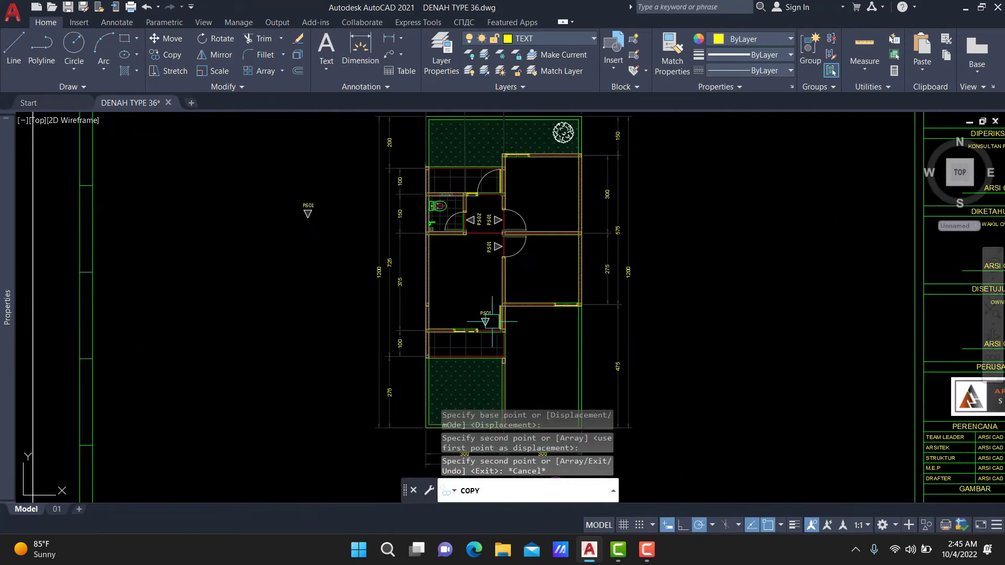
pyautogui.press('Escape')
# Copy the door swing arc to a new point near the front door wall
pyautogui.scroll(-3, 513, 262)
pyautogui.scroll(4, 513, 262)
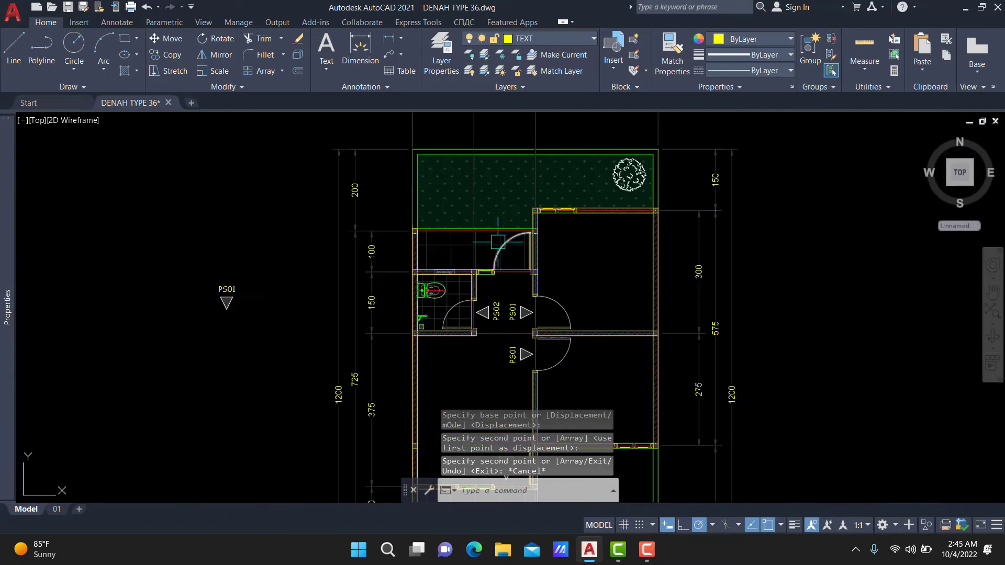
pyautogui.click(511, 247)
pyautogui.scroll(3, 516, 256)
pyautogui.write('CO')
pyautogui.press('Return')
pyautogui.scroll(2, 561, 348)
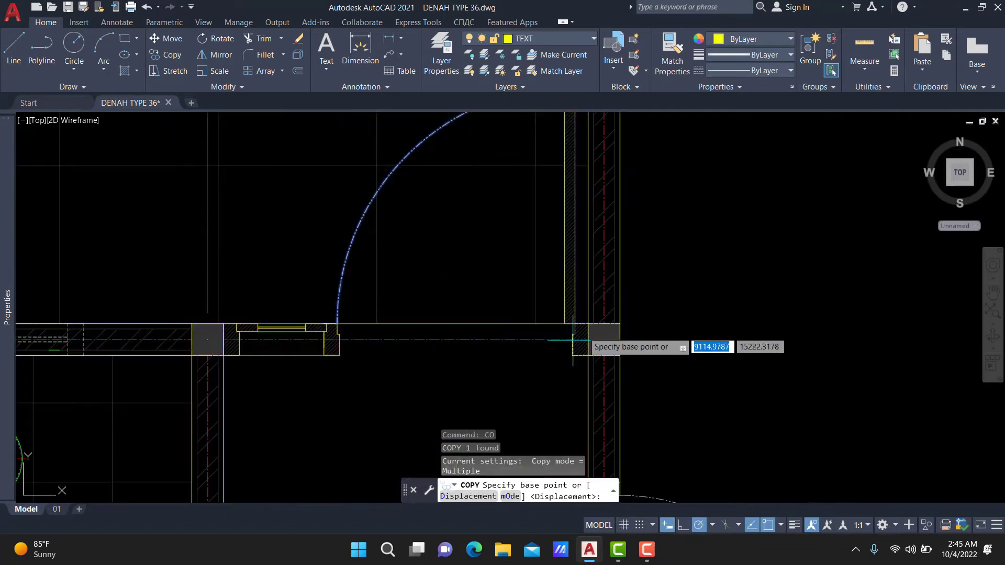
pyautogui.scroll(-4, 573, 348)
pyautogui.moveTo(674, 303); pyautogui.dragTo(539, 135, button='middle')
pyautogui.scroll(2, 538, 289)
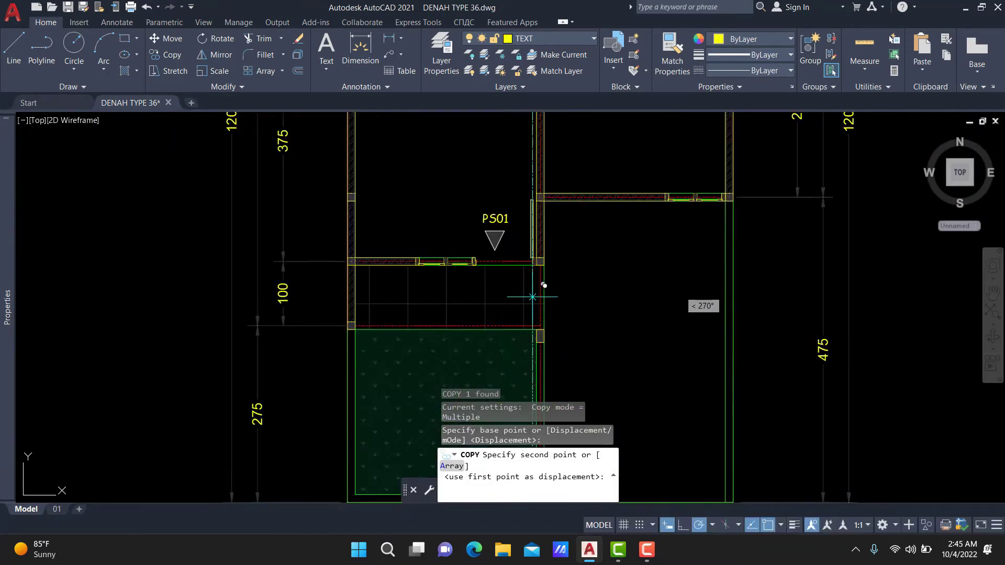
pyautogui.scroll(4, 535, 244)
pyautogui.click(545, 217)
pyautogui.press('Escape')
# Move the copied PS01 marker further left along the front wall
pyautogui.moveTo(496, 159); pyautogui.dragTo(440, 290, button='middle')
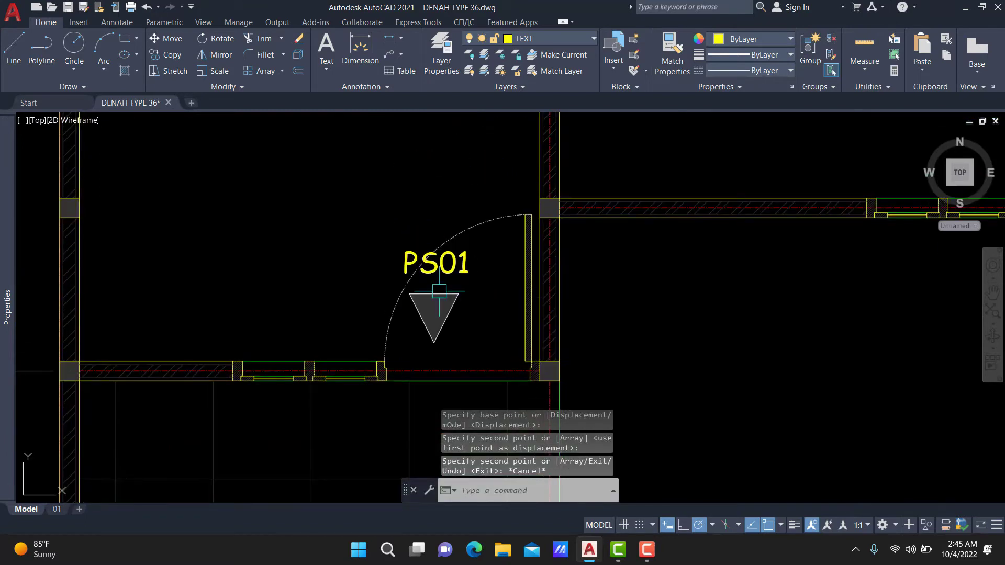
pyautogui.click(493, 361)
pyautogui.write('M')
pyautogui.press('Return')
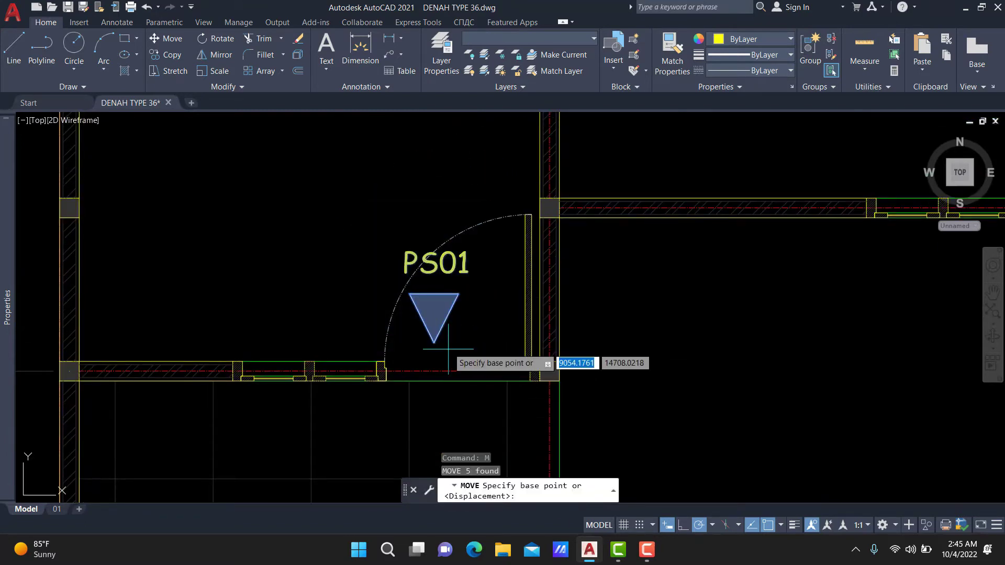
pyautogui.click(434, 342)
pyautogui.click(311, 343)
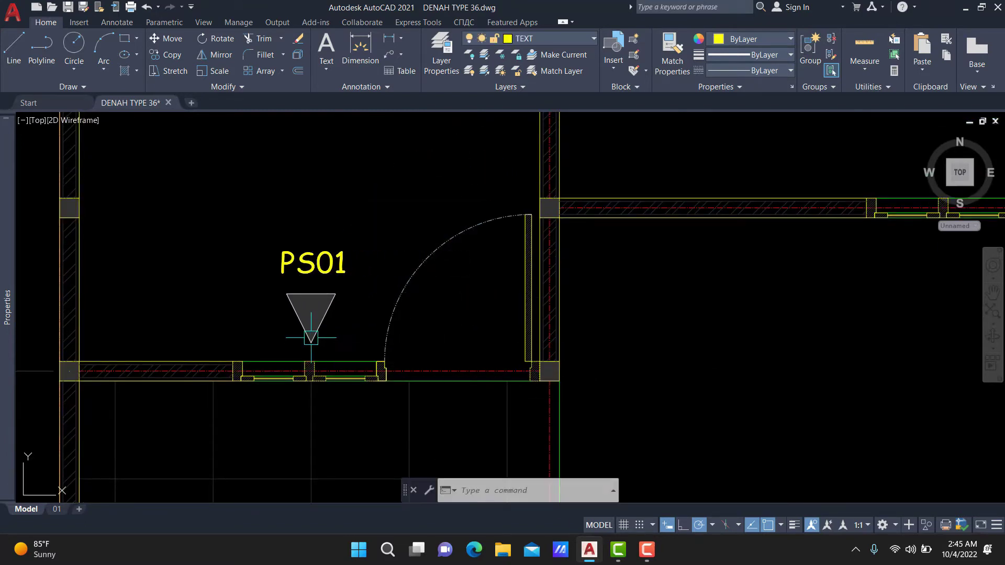
# Edit the front-wall PS01 label to read PJ01
pyautogui.doubleClick(312, 262)
pyautogui.moveTo(316, 260); pyautogui.dragTo(299, 259)
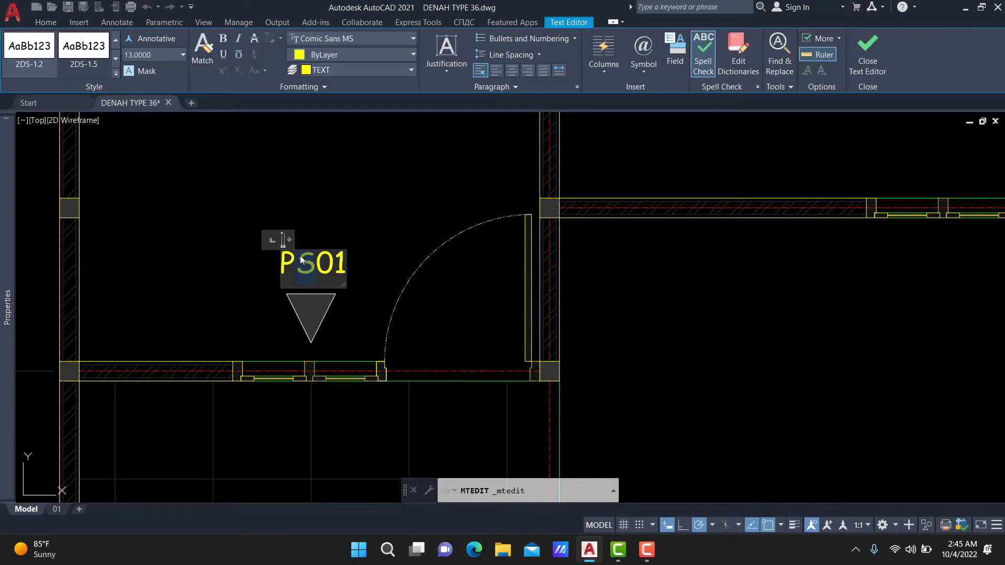
pyautogui.write('J')
pyautogui.click(341, 217)
# Copy the PJ01 label and triangle marker to the bathroom door
pyautogui.click(369, 212)
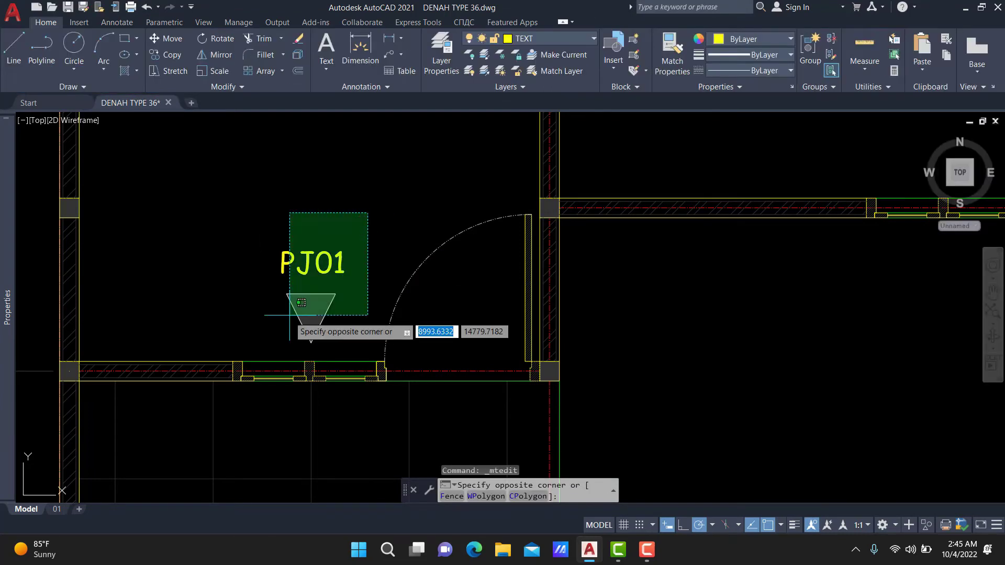
pyautogui.click(283, 341)
pyautogui.press('Return')
pyautogui.click(311, 340)
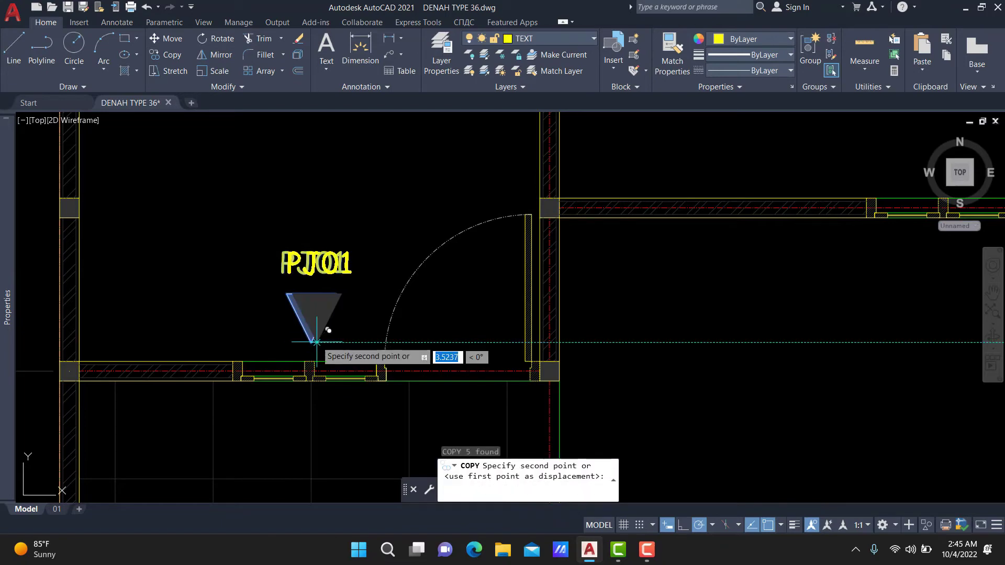
pyautogui.scroll(-4, 328, 330)
pyautogui.scroll(2, 381, 282)
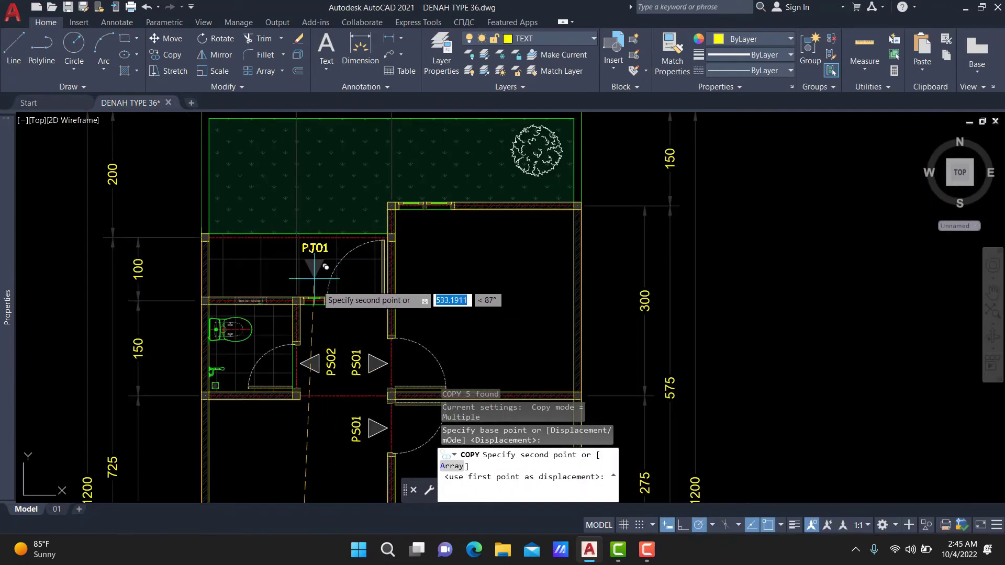
pyautogui.scroll(3, 326, 285)
pyautogui.click(308, 291)
pyautogui.press('Escape')
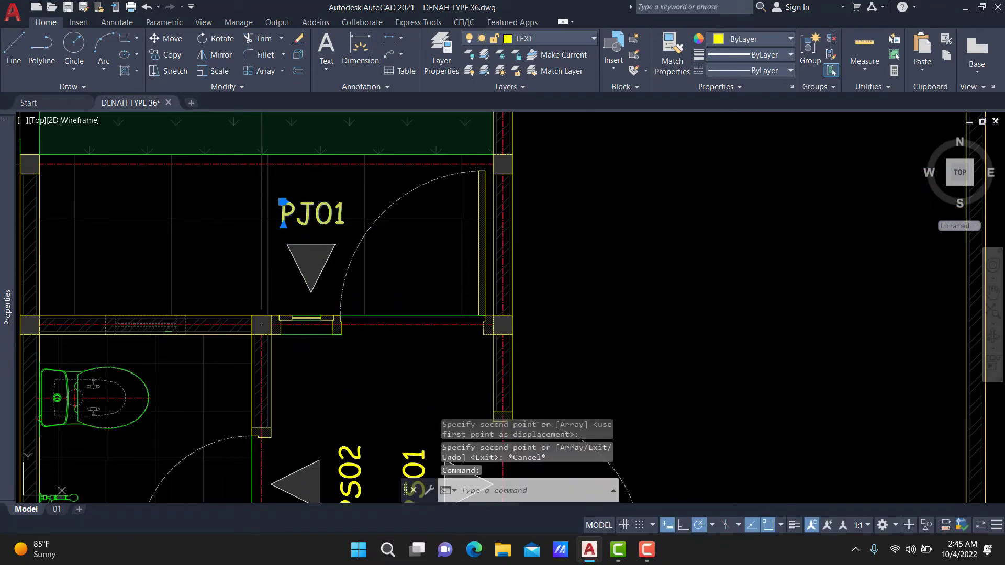
# Relabel the copied bathroom-door marker as PJ02
pyautogui.doubleClick(337, 213)
pyautogui.scroll(-5, 411, 195)
pyautogui.write('2')
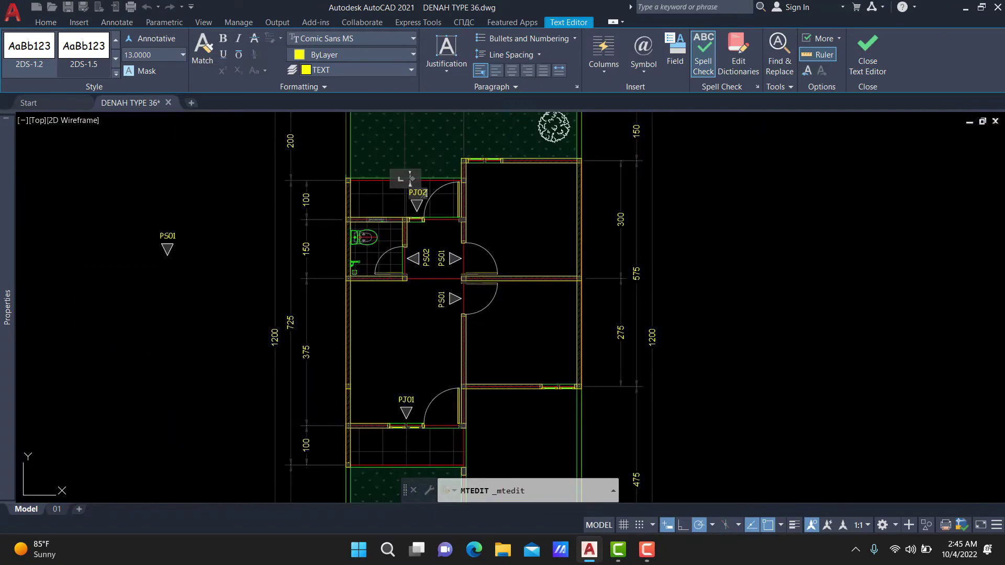
pyautogui.click(365, 216)
pyautogui.moveTo(365, 216); pyautogui.dragTo(381, 184, button='middle')
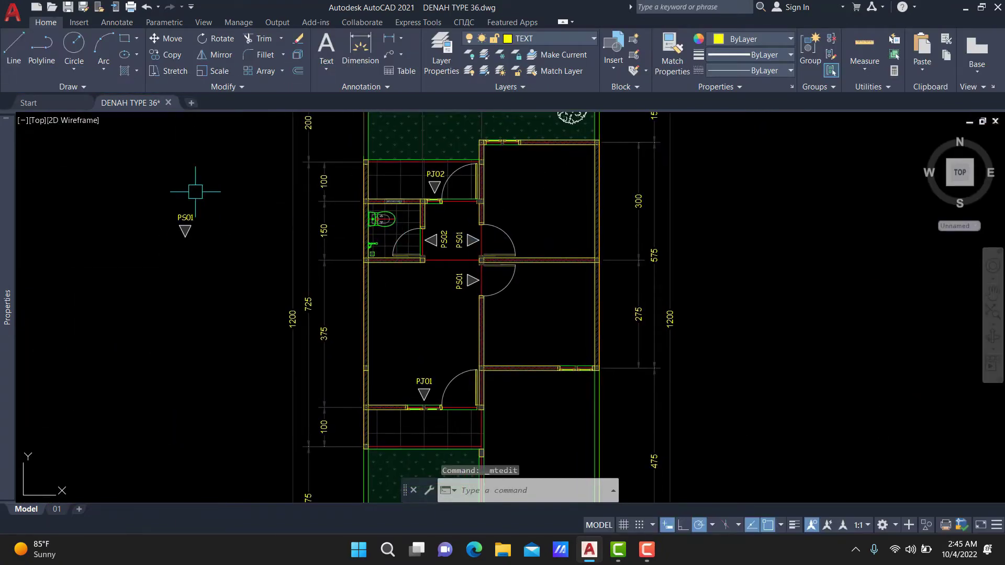
# Move the spare PS01 marker from left of the plan onto a wall window
pyautogui.moveTo(175, 212); pyautogui.dragTo(191, 248)
pyautogui.press('Return')
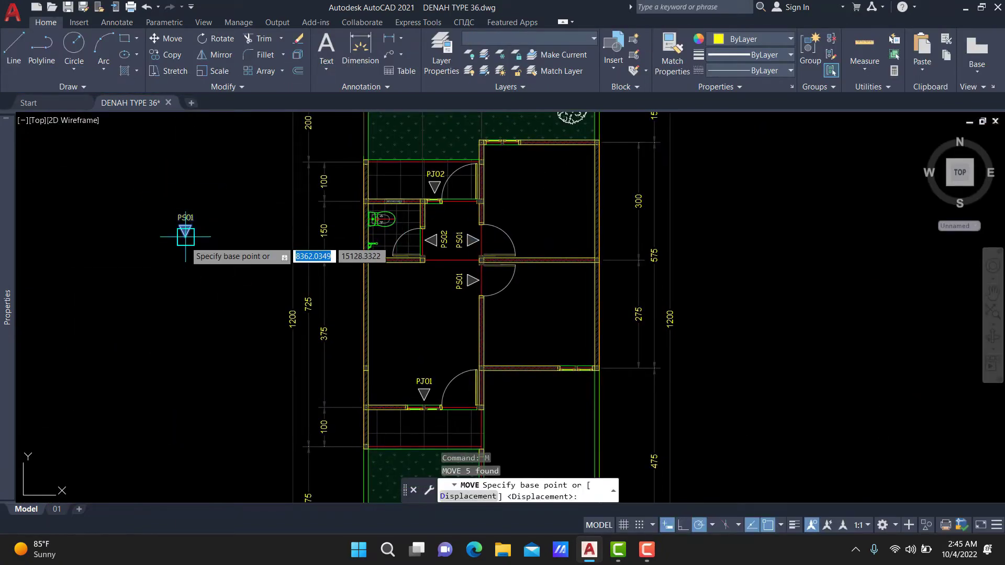
pyautogui.click(186, 238)
pyautogui.scroll(5, 460, 262)
pyautogui.scroll(3, 608, 356)
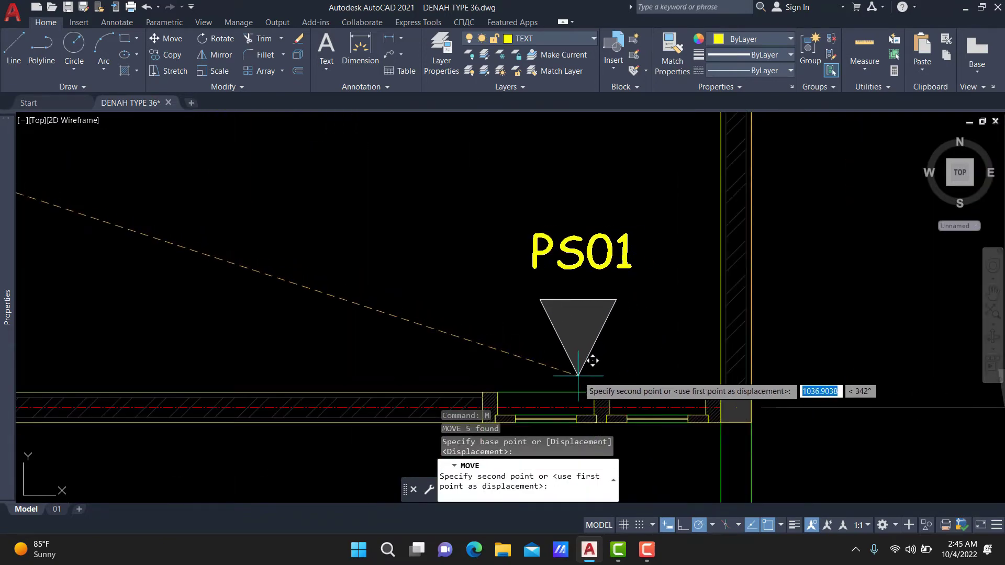
pyautogui.click(576, 376)
# Relabel the window marker JD01 and centre the label above its triangle
pyautogui.doubleClick(579, 256)
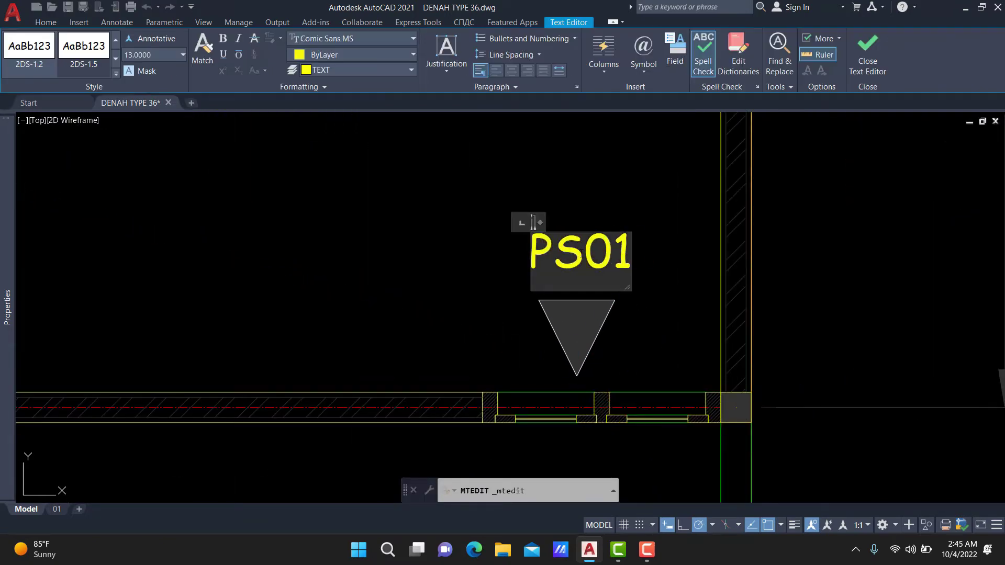
pyautogui.write('J')
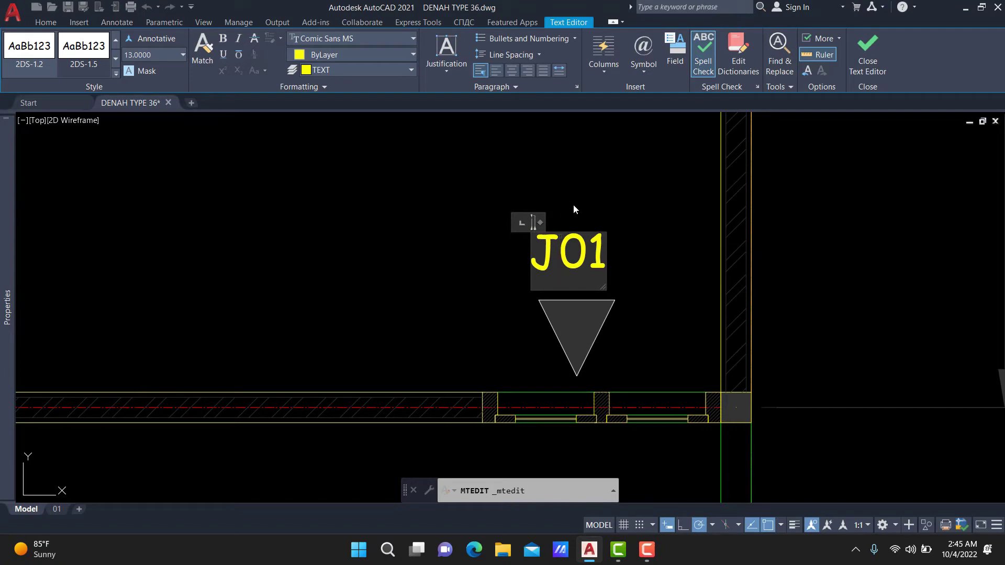
pyautogui.click(573, 209)
pyautogui.click(608, 256)
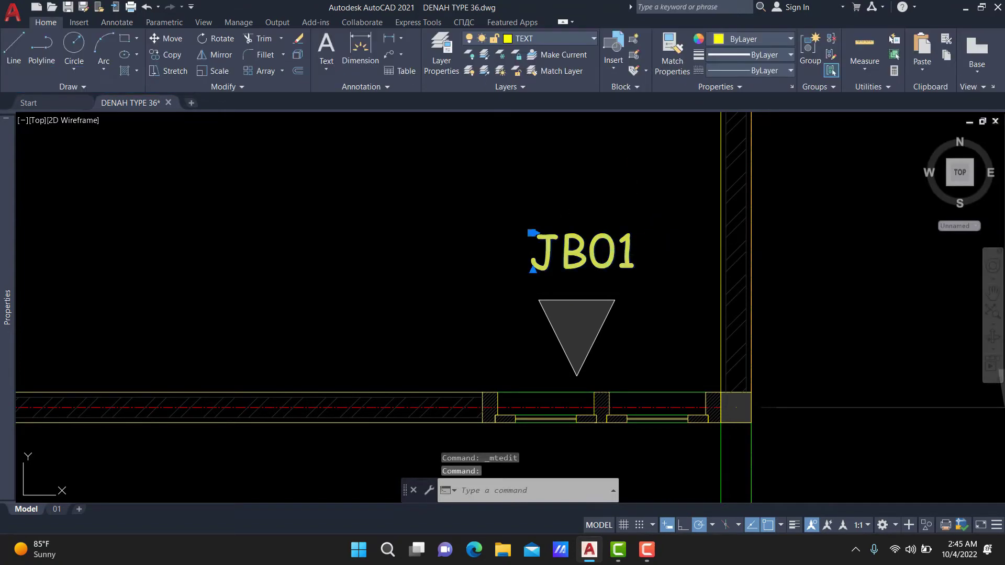
pyautogui.doubleClick(562, 259)
pyautogui.write('D')
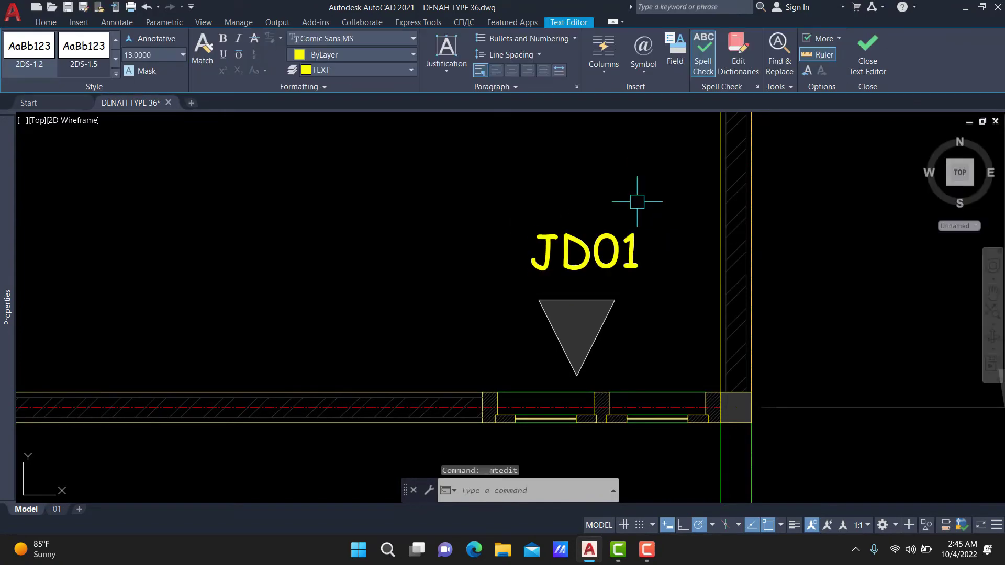
pyautogui.click(591, 265)
pyautogui.press('Return')
pyautogui.click(533, 233)
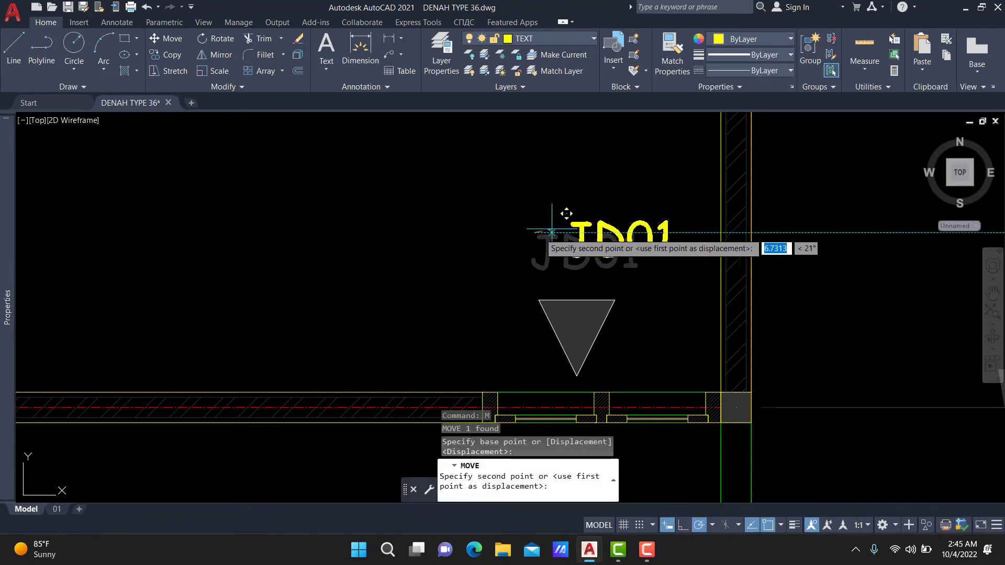
pyautogui.click(533, 233)
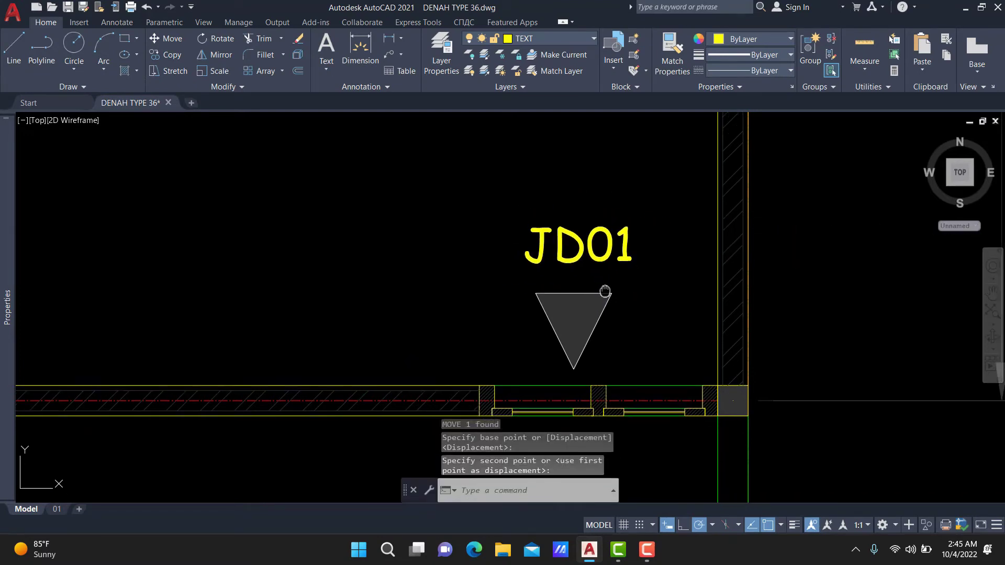
# Copy the JD01 marker onto the window on the plan's top wall
pyautogui.moveTo(678, 399); pyautogui.dragTo(669, 377, button='middle')
pyautogui.click(472, 365)
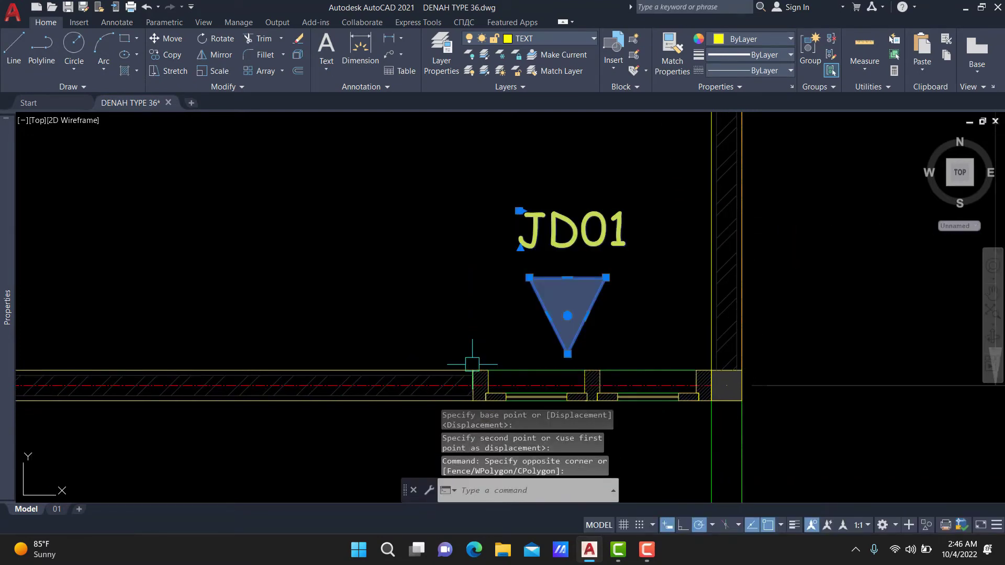
pyautogui.write('C')
pyautogui.press('Return')
pyautogui.click(567, 353)
pyautogui.scroll(-3, 563, 315)
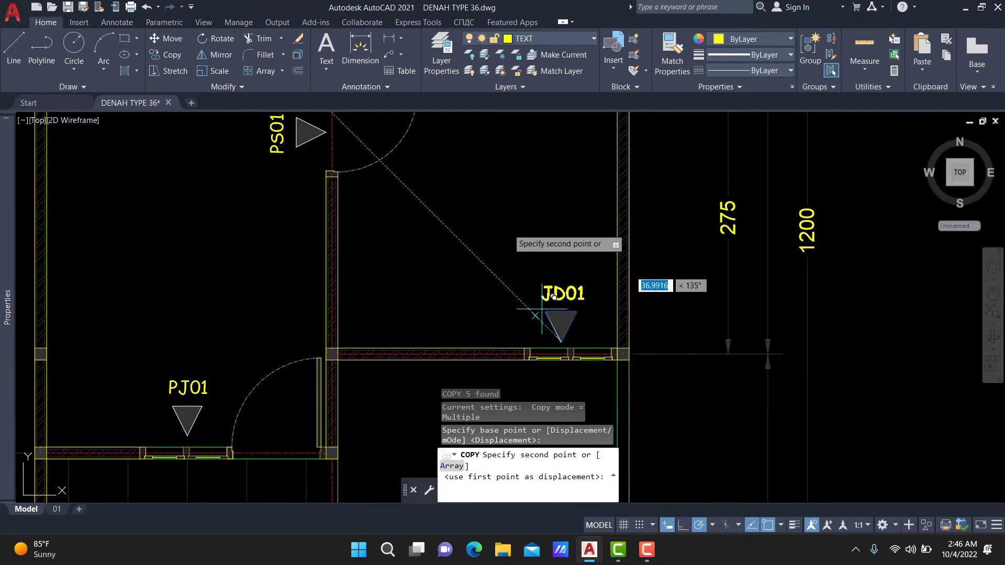
pyautogui.scroll(3, 544, 293)
pyautogui.moveTo(545, 293)
pyautogui.mouseDown(button='middle')
pyautogui.moveTo(520, 247)
pyautogui.moveTo(545, 215)
pyautogui.mouseUp(button='middle')
pyautogui.scroll(2, 455, 213)
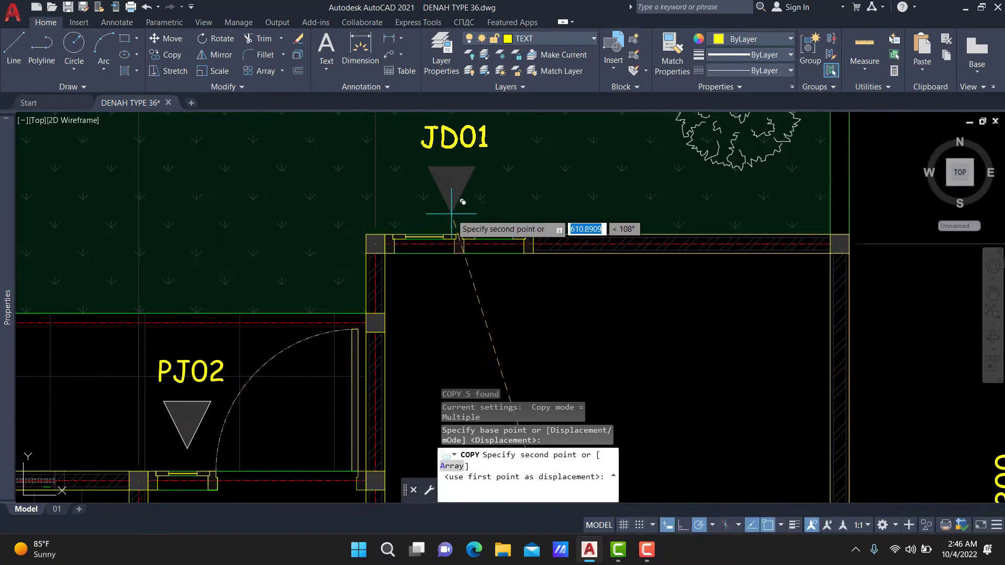
pyautogui.scroll(1, 459, 226)
pyautogui.scroll(1, 455, 231)
pyautogui.click(456, 233)
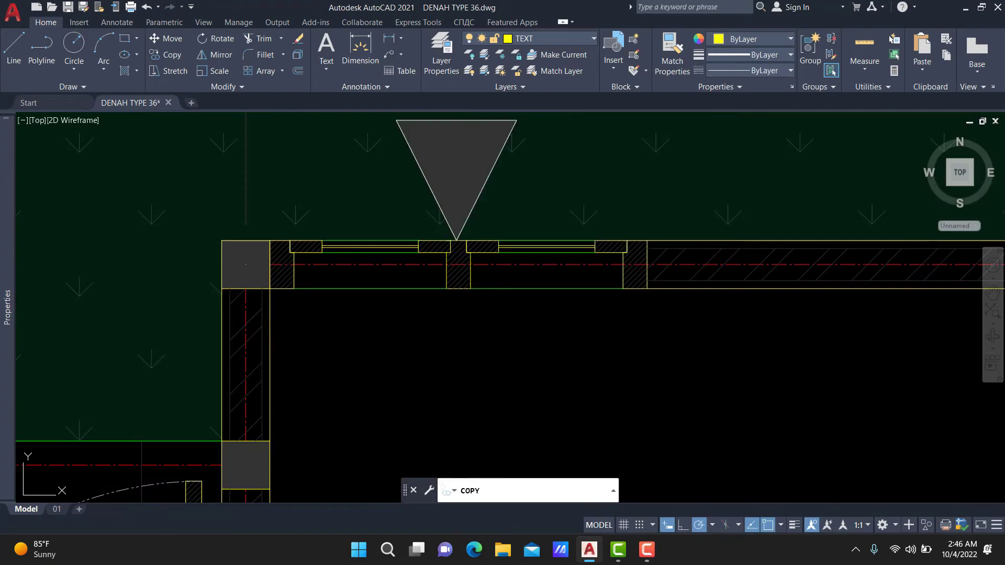
pyautogui.scroll(-4, 456, 233)
pyautogui.scroll(1, 483, 200)
pyautogui.scroll(5, 482, 200)
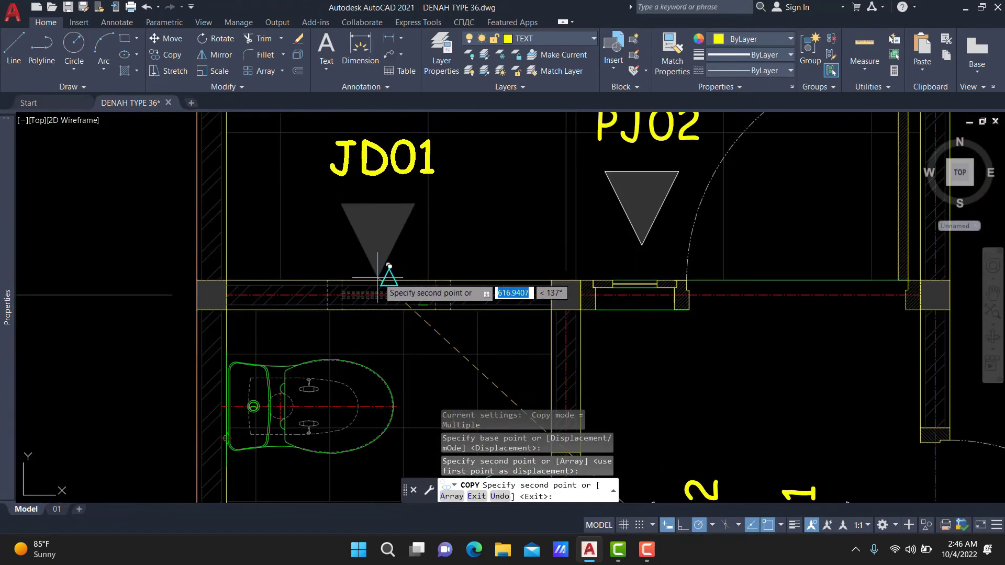
pyautogui.press('Return')
# Change the copied JD01 label to V01 and reposition it above the triangle
pyautogui.doubleClick(443, 191)
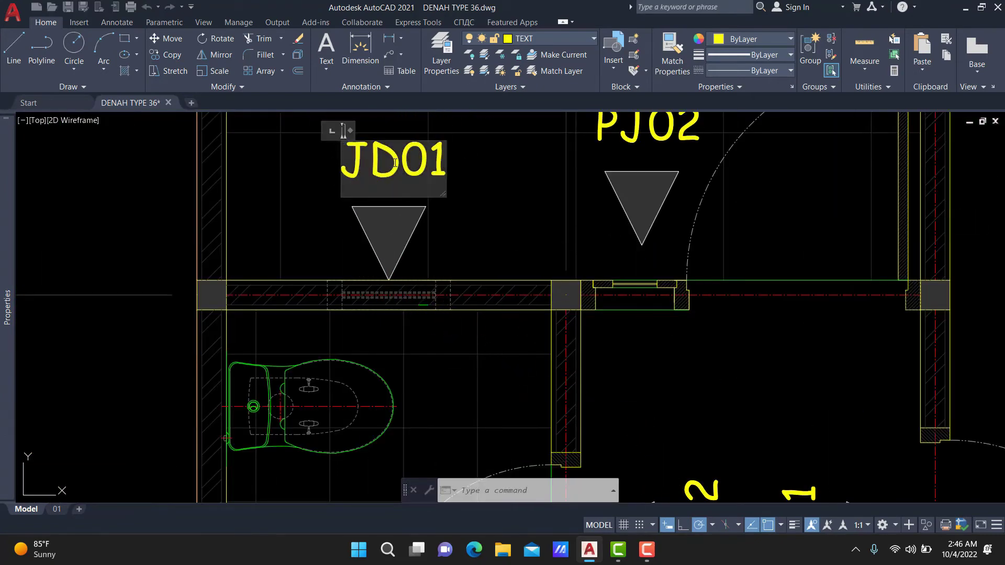
pyautogui.click(574, 349)
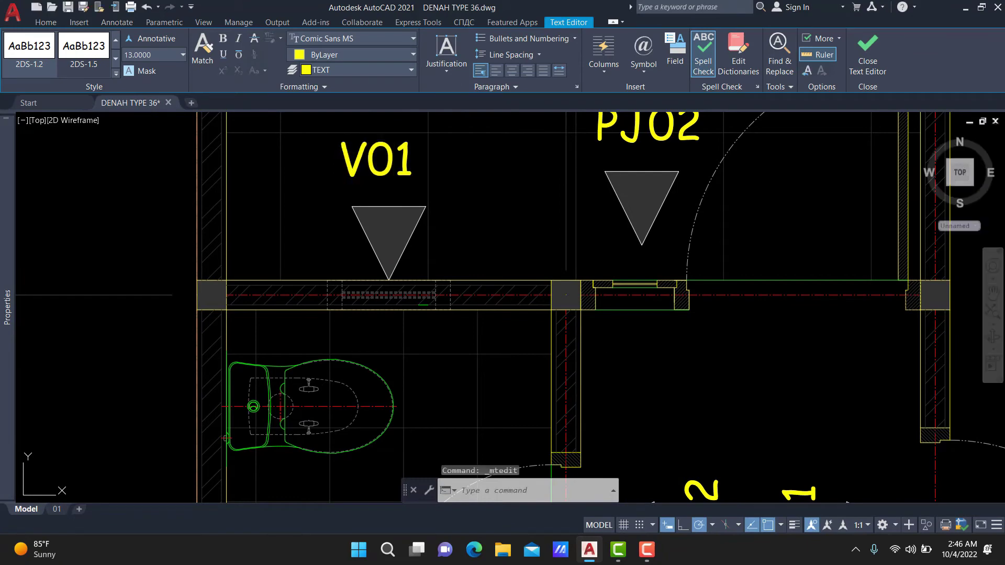
pyautogui.press('m')
pyautogui.press('Return')
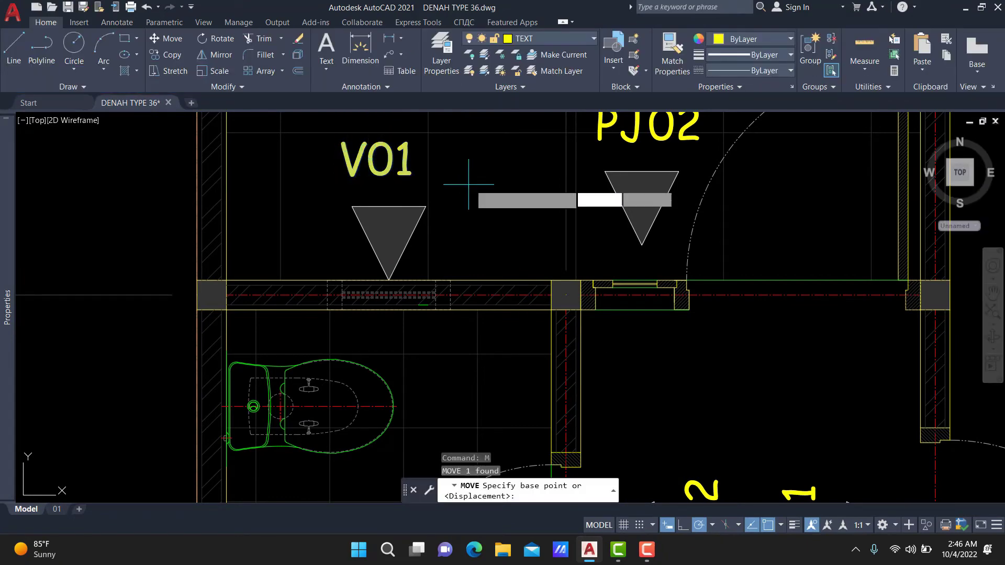
pyautogui.click(461, 174)
pyautogui.click(483, 186)
# Regenerate the display with RE and window-select the PJ02 label and triangle
pyautogui.scroll(-5, 498, 199)
pyautogui.moveTo(512, 208); pyautogui.dragTo(392, 140, button='middle')
pyautogui.write('R')
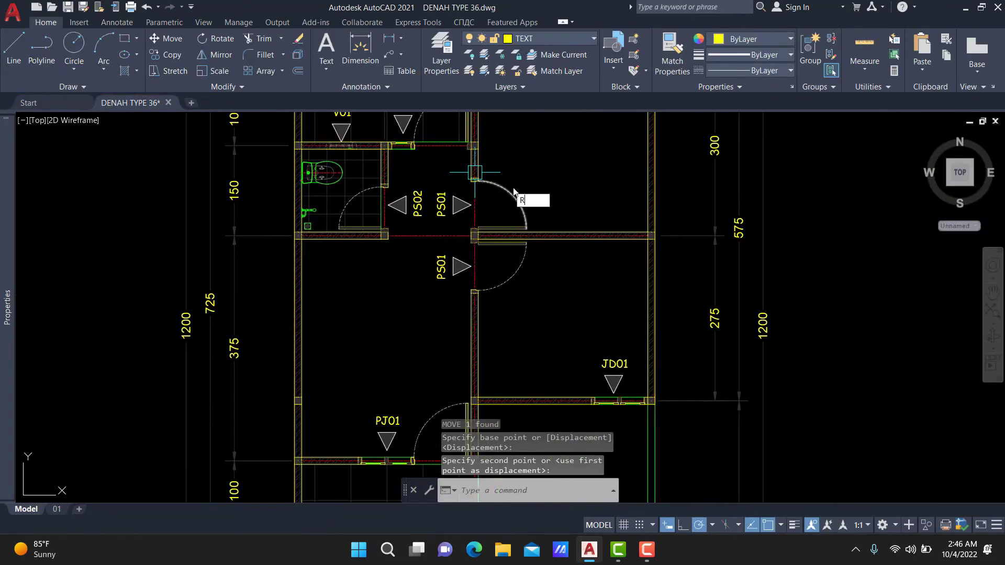
pyautogui.write('E')
pyautogui.press('Return')
pyautogui.scroll(-5, 513, 187)
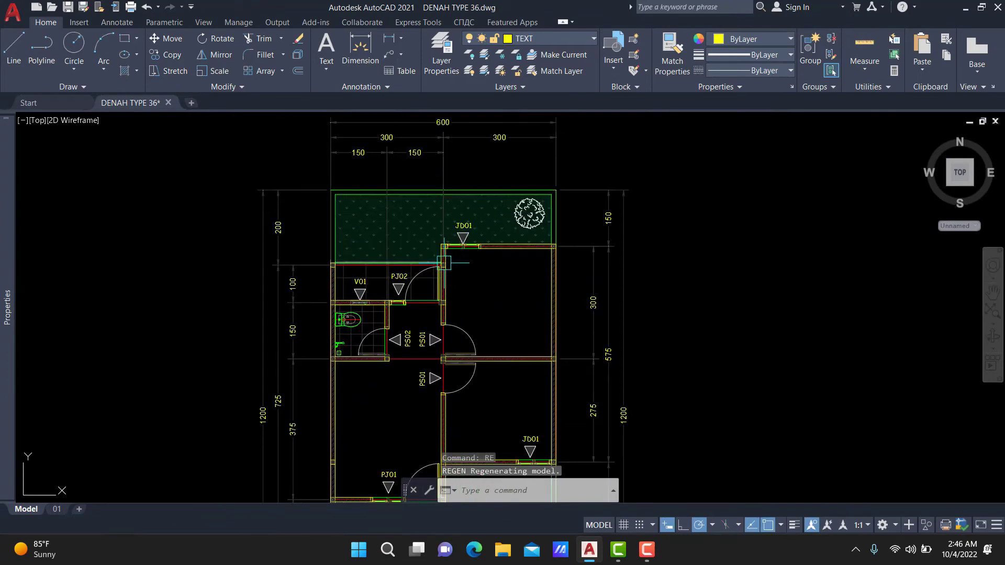
pyautogui.moveTo(414, 231); pyautogui.dragTo(424, 241, button='middle')
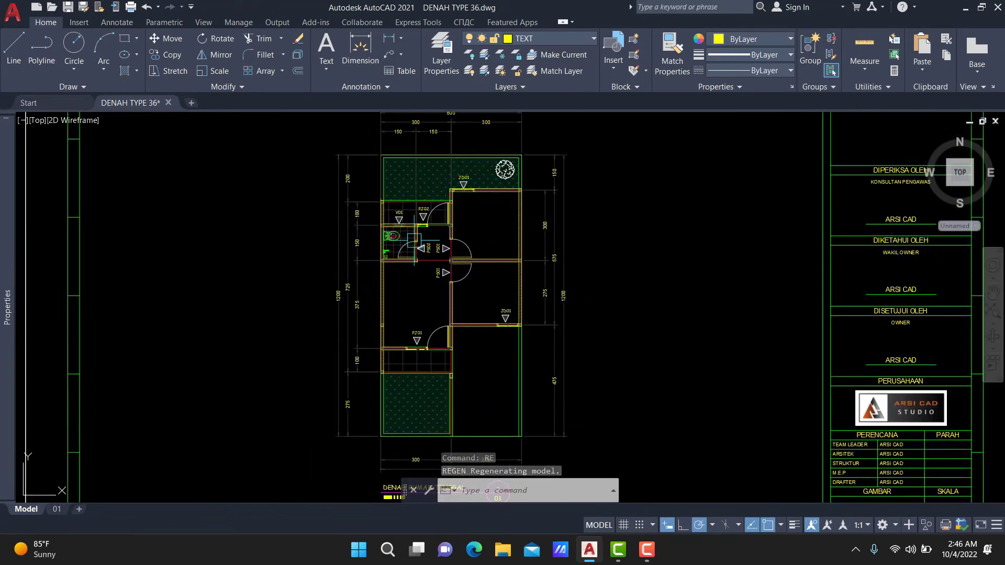
pyautogui.scroll(4, 413, 239)
pyautogui.scroll(2, 376, 215)
pyautogui.scroll(2, 364, 180)
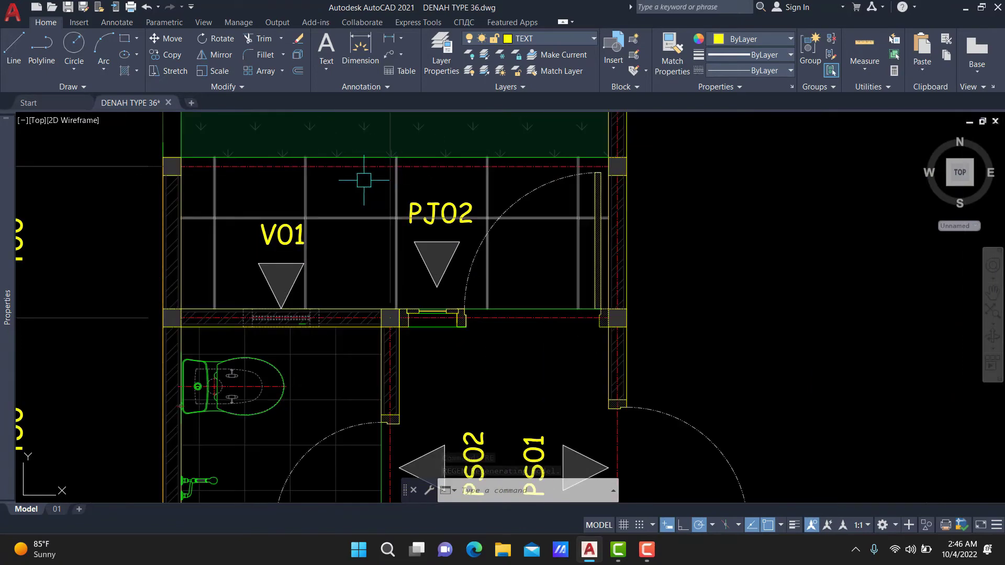
pyautogui.click(364, 181)
pyautogui.click(509, 303)
# Move the PJ02 marker so its triangle tip sits on the wall beside V01
pyautogui.press('Return')
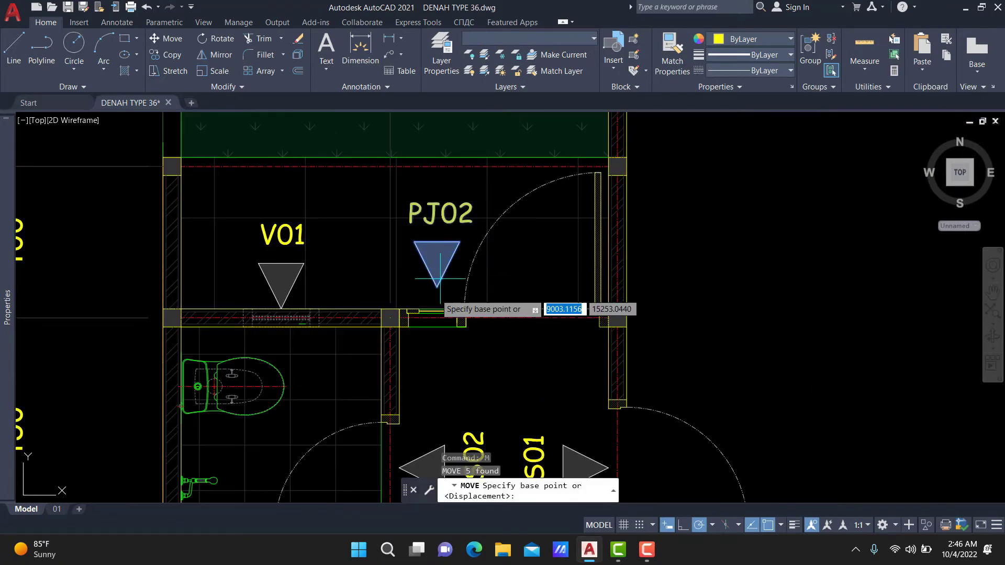
pyautogui.click(437, 287)
pyautogui.scroll(4, 449, 288)
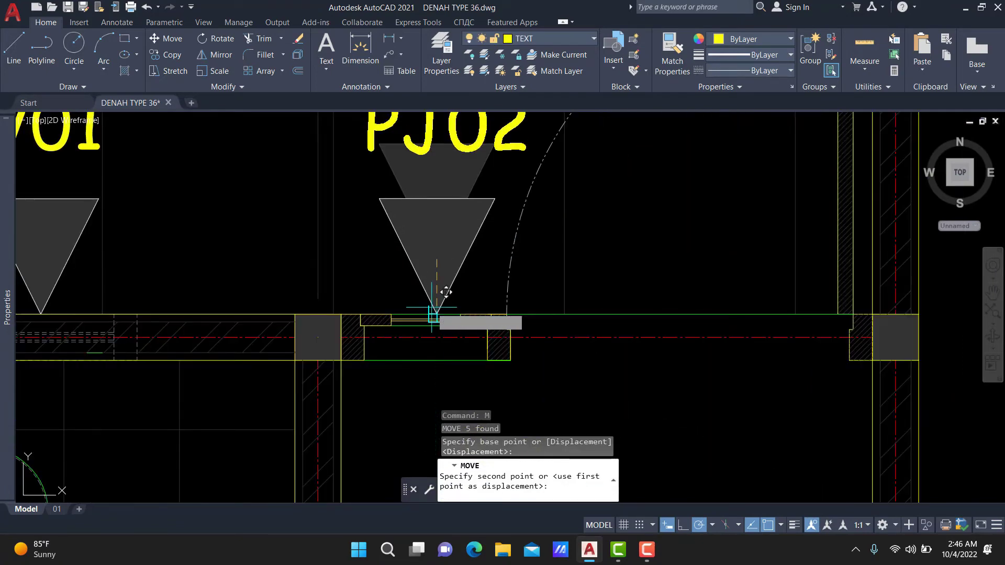
pyautogui.click(445, 291)
pyautogui.scroll(-6, 446, 292)
pyautogui.moveTo(449, 292)
pyautogui.mouseDown(button='middle')
pyautogui.moveTo(448, 258)
pyautogui.moveTo(429, 246)
pyautogui.mouseUp(button='middle')
pyautogui.scroll(-6, 449, 259)
pyautogui.scroll(2, 445, 267)
pyautogui.scroll(2, 424, 285)
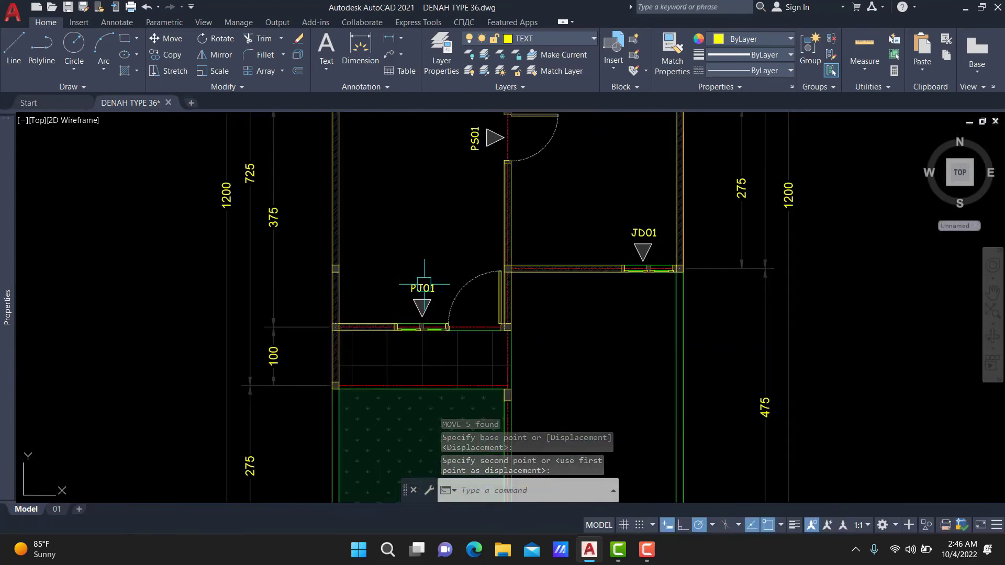
# Move the PJ01 marker so its triangle tip rests on the front wall
pyautogui.click(376, 255)
pyautogui.click(439, 319)
pyautogui.scroll(6, 424, 316)
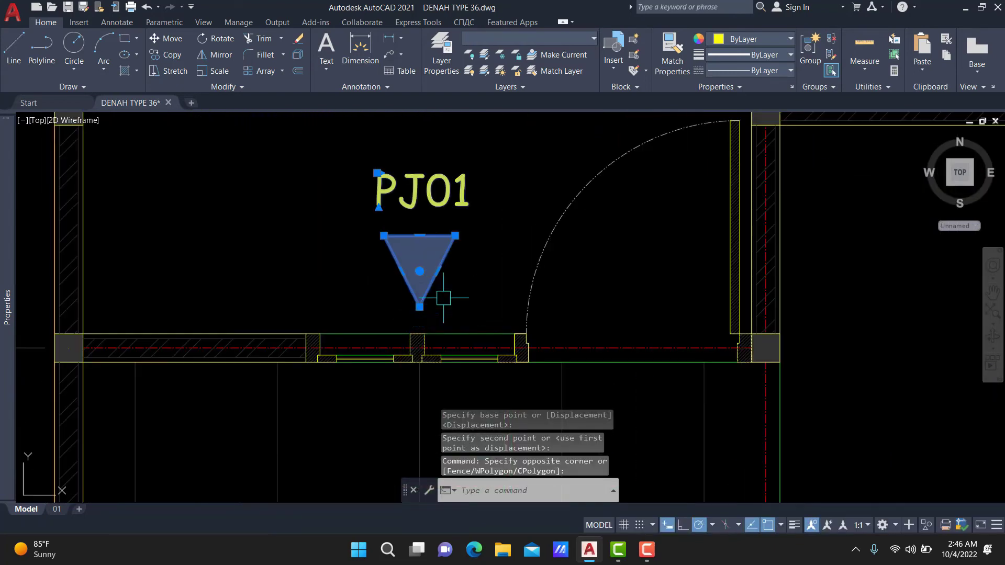
pyautogui.write('m')
pyautogui.press('space')
pyautogui.click(419, 307)
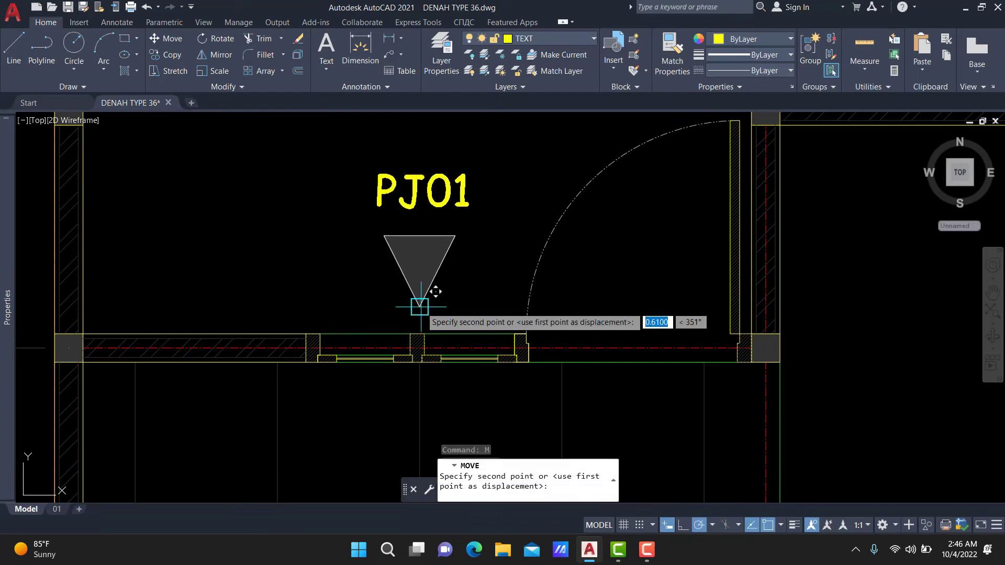
pyautogui.scroll(2, 424, 321)
pyautogui.click(417, 340)
pyautogui.scroll(-4, 417, 315)
# Pan across the plan toward the door area and regenerate the display
pyautogui.moveTo(419, 173); pyautogui.dragTo(377, 236, button='middle')
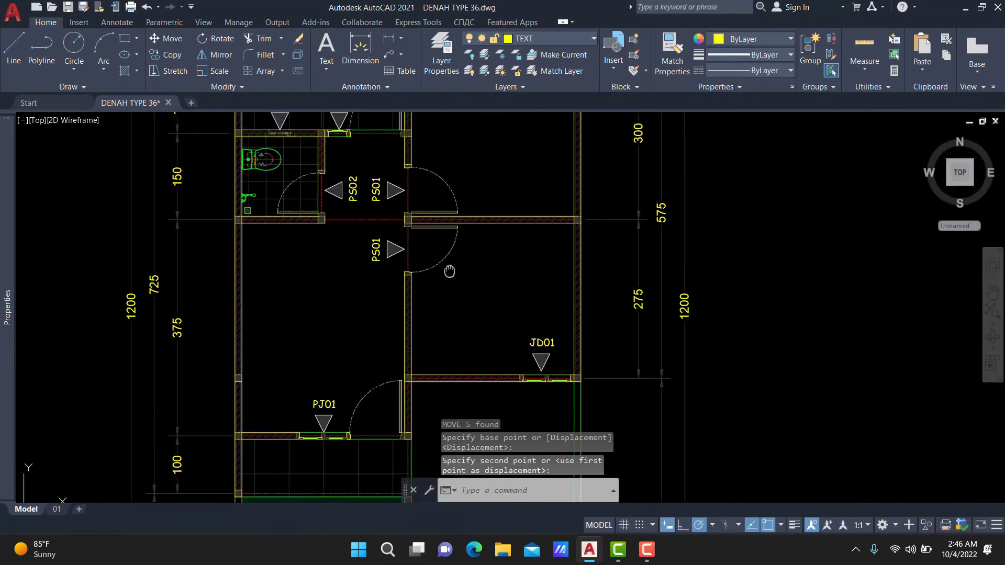
pyautogui.moveTo(387, 163); pyautogui.dragTo(384, 236, button='middle')
pyautogui.scroll(4, 384, 238)
pyautogui.click(413, 221)
pyautogui.scroll(-5, 413, 222)
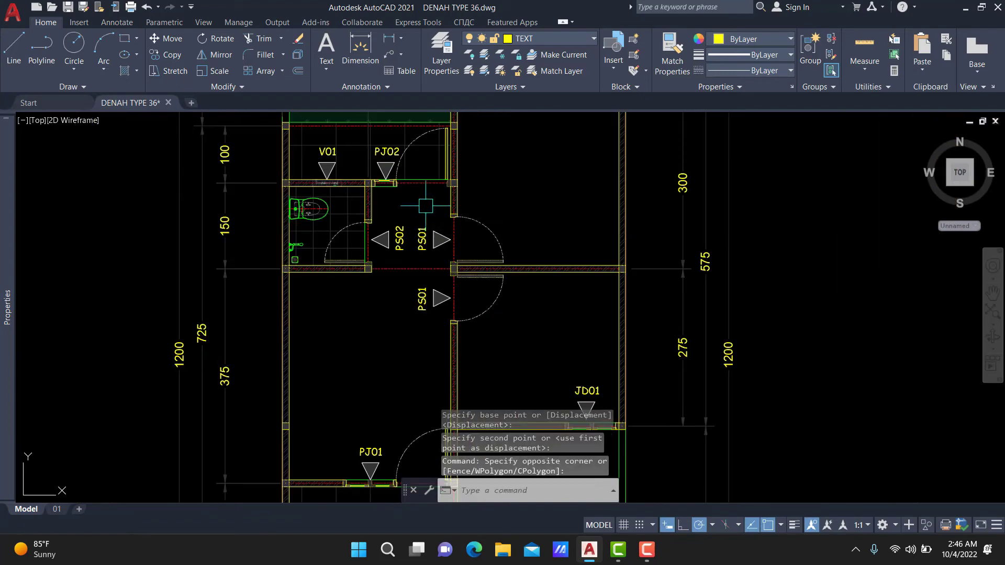
pyautogui.scroll(1, 404, 311)
pyautogui.scroll(-5, 520, 118)
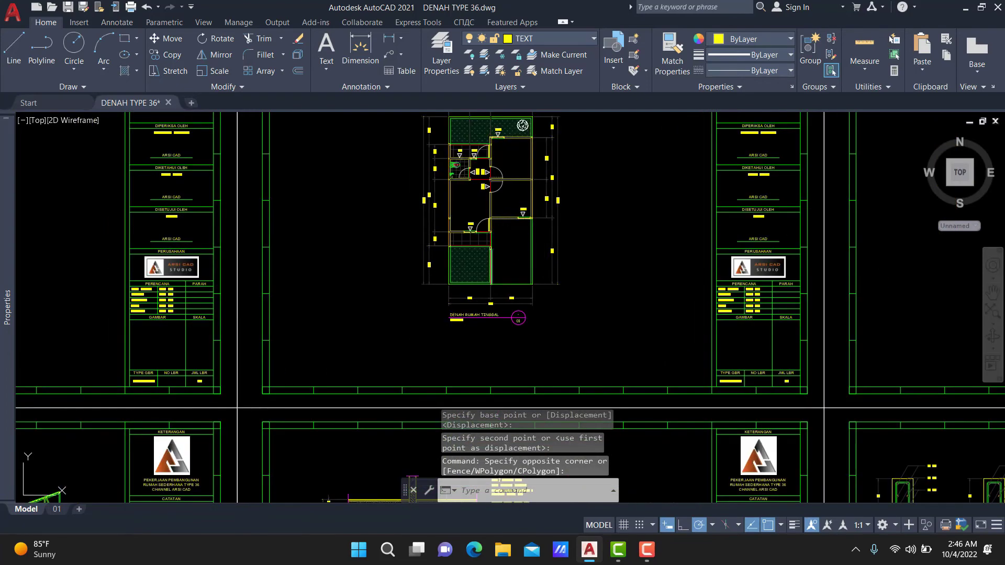
pyautogui.write('RE')
pyautogui.press('Return')
pyautogui.moveTo(522, 125); pyautogui.dragTo(514, 180, button='middle')
# Retitle the plan 'RENCANA PERLETAKAN KUSEN PINTU & JENDELA', widening the text box to one line
pyautogui.scroll(5, 476, 381)
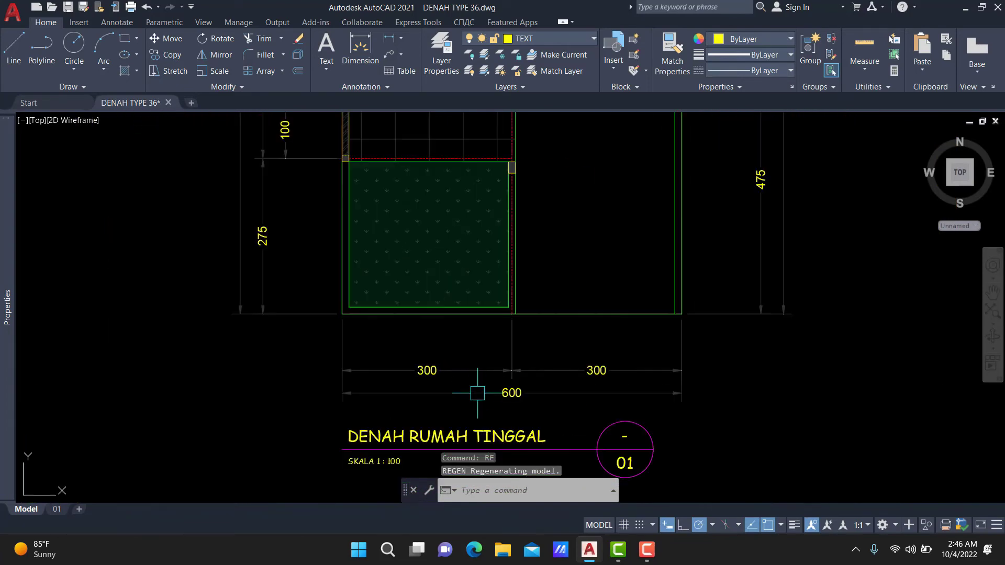
pyautogui.doubleClick(403, 370)
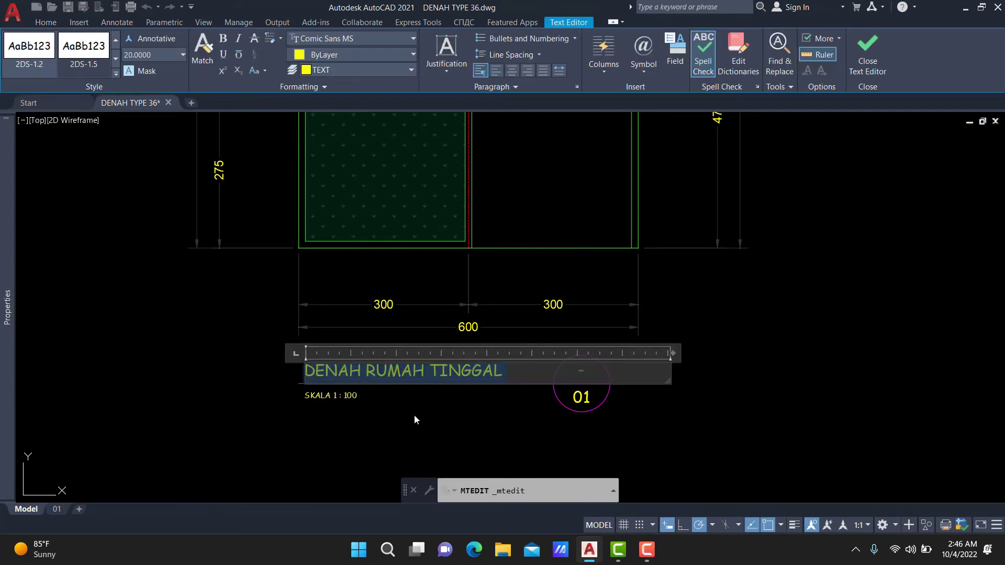
pyautogui.press('BackSpace')
pyautogui.write('RENCAN')
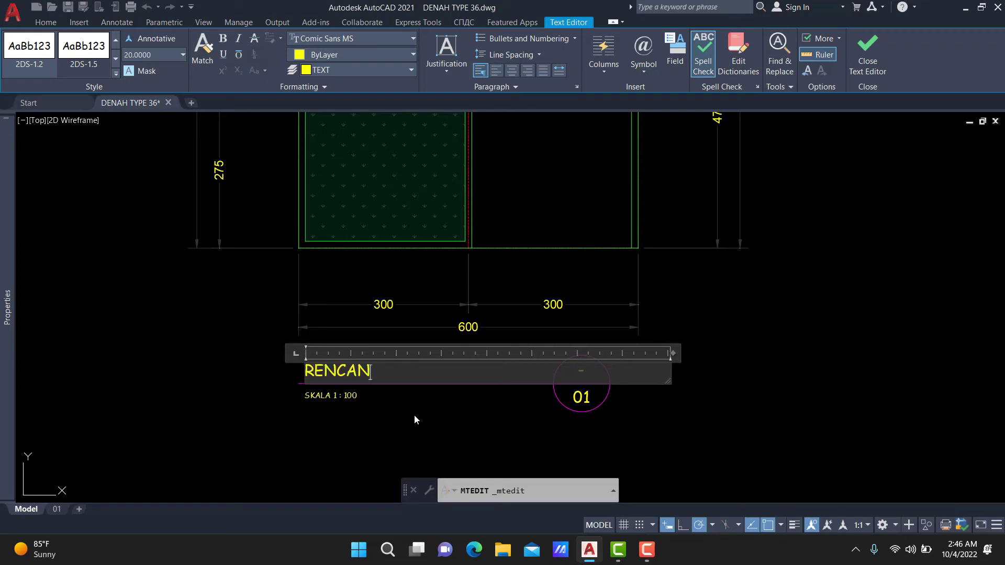
pyautogui.write('A PERLETAKAN ')
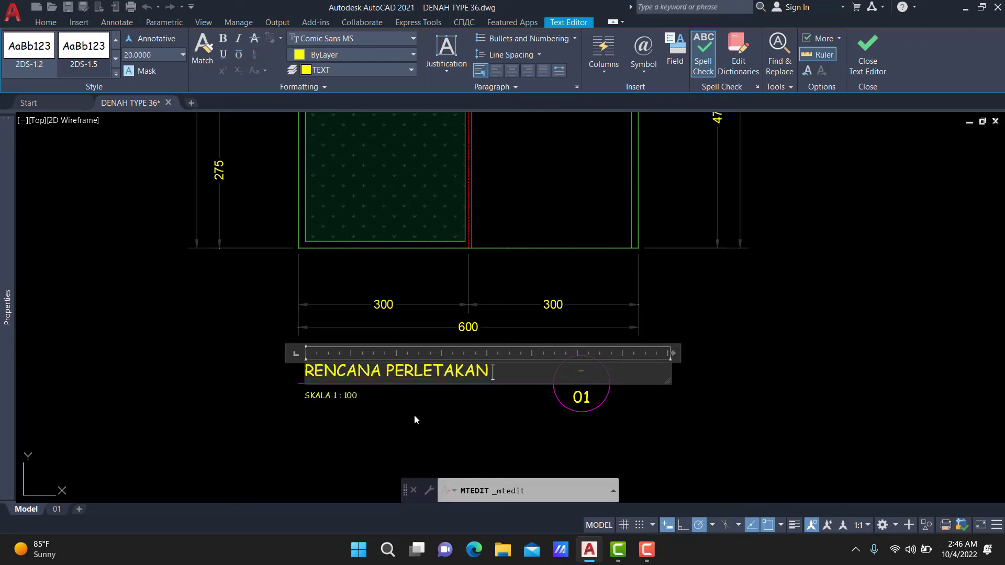
pyautogui.write('KUSEN PINTU ')
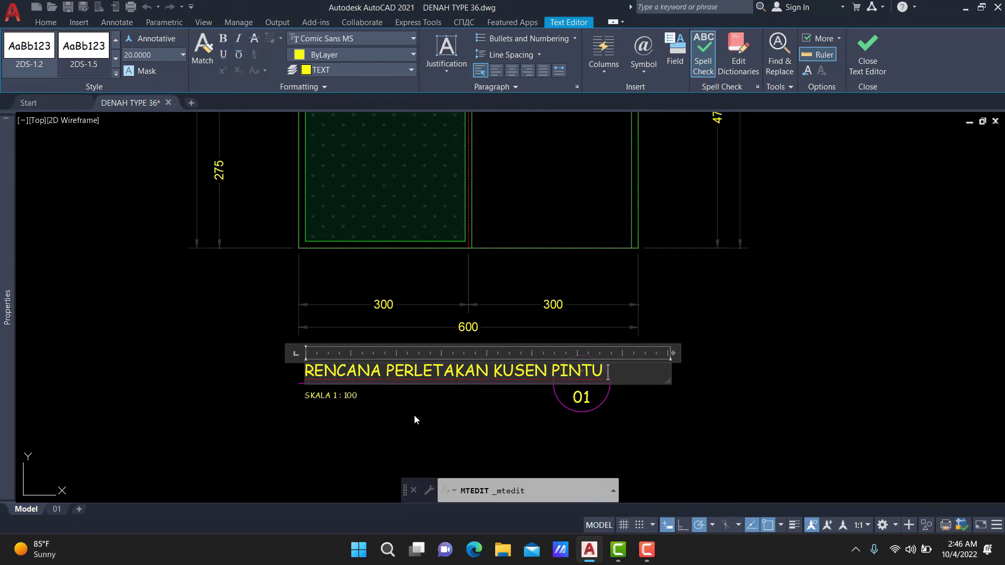
pyautogui.write('& JENDELA')
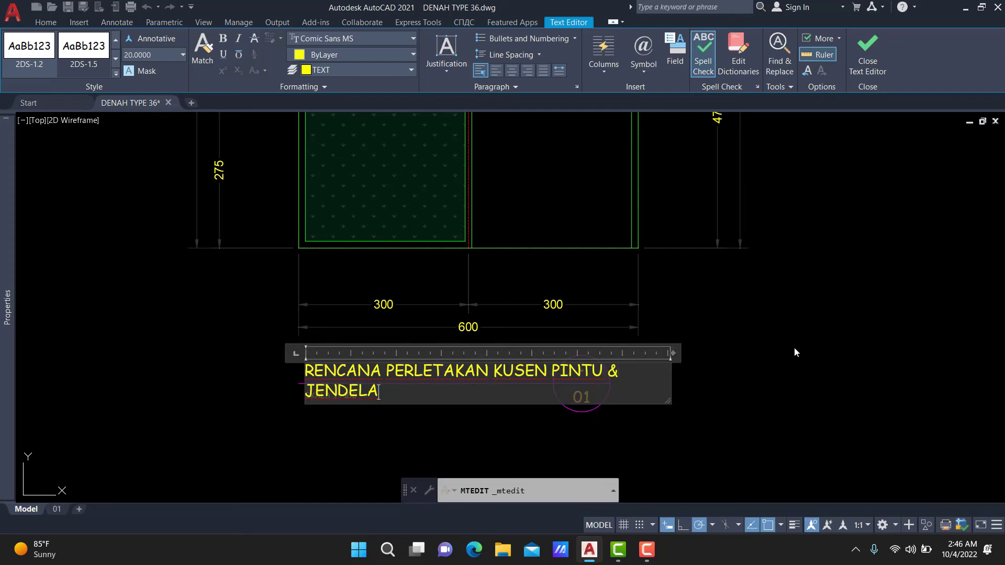
pyautogui.moveTo(672, 355); pyautogui.dragTo(809, 355)
pyautogui.click(817, 366)
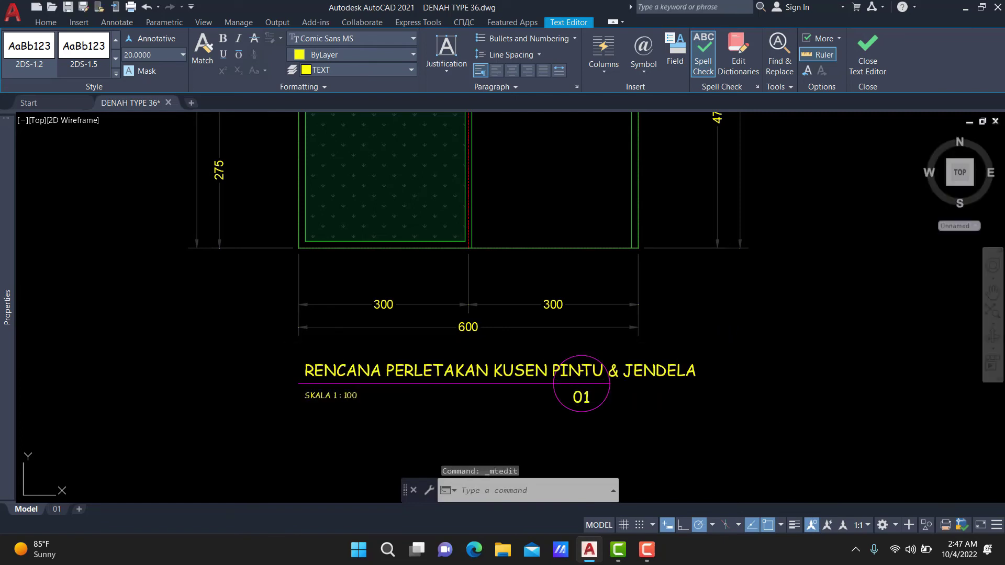
# Stretch the 01 tag 260 units to the right
pyautogui.click(788, 456)
pyautogui.click(297, 339)
pyautogui.write('s')
pyautogui.press('Return')
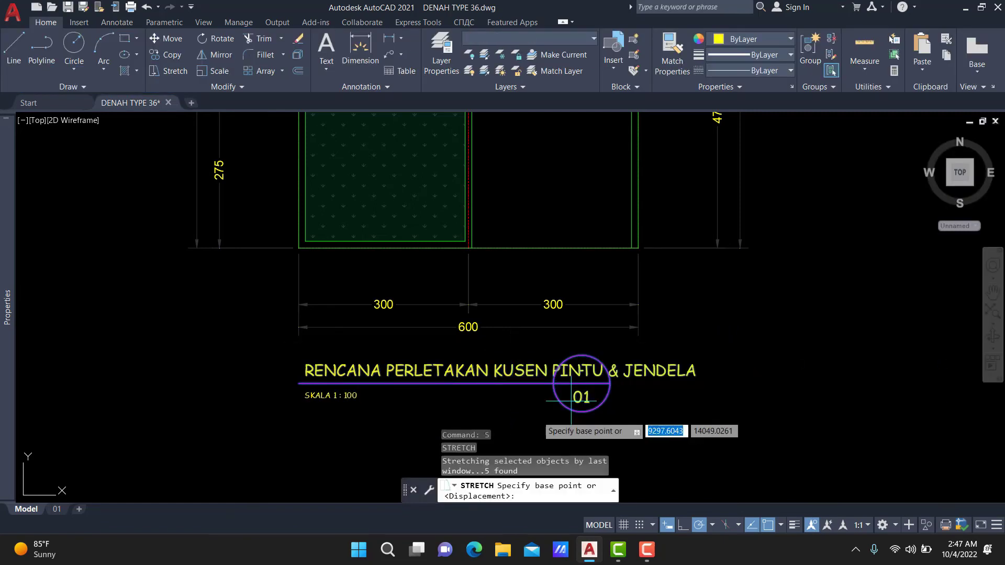
pyautogui.click(467, 427)
pyautogui.write('260')
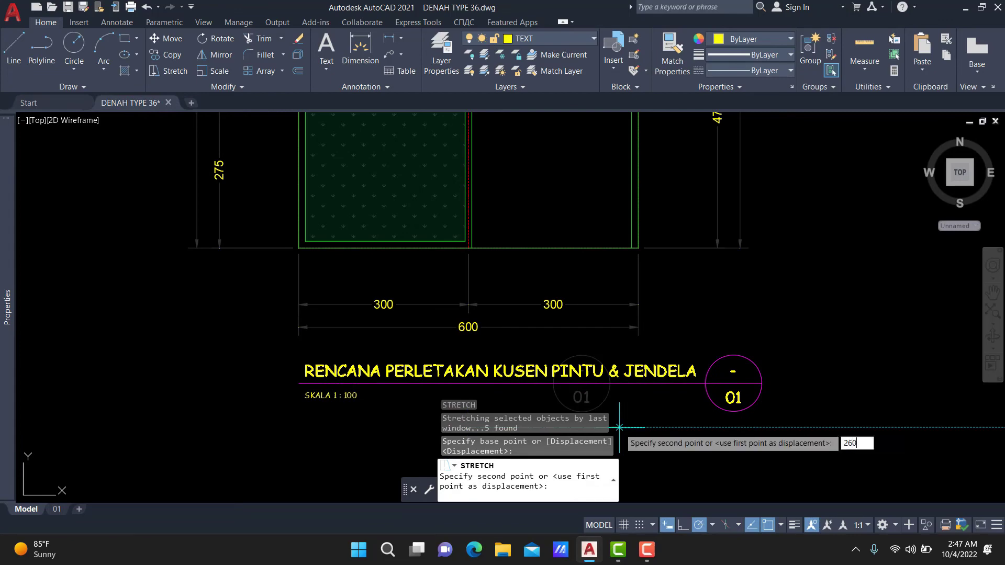
pyautogui.press('Return')
# Pan to show the whole floor plan and regenerate the display with RE
pyautogui.scroll(-4, 110, 147)
pyautogui.moveTo(111, 147); pyautogui.dragTo(265, 387, button='middle')
pyautogui.write('re')
pyautogui.press('Return')
pyautogui.scroll(3, 495, 212)
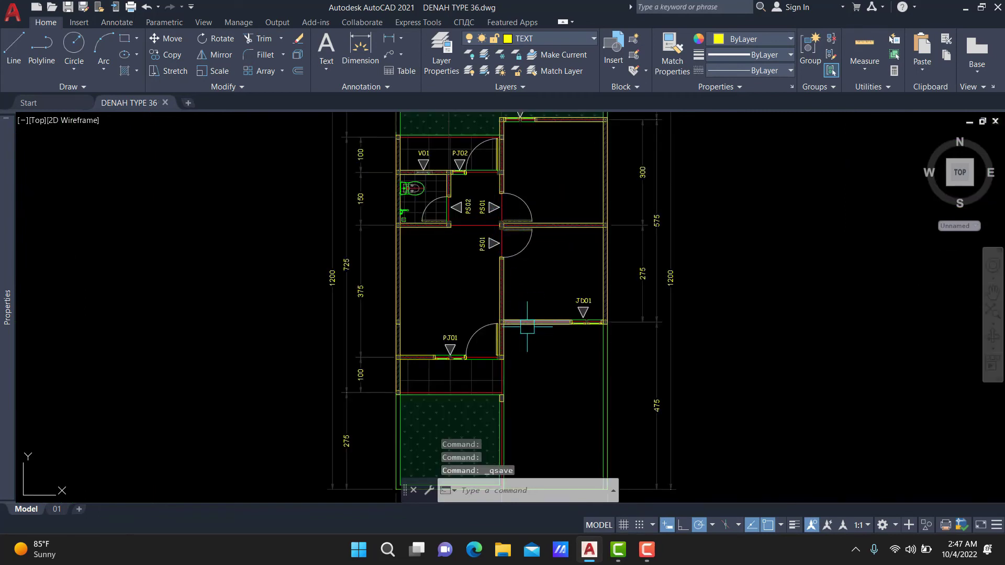
# Pan the floor plan to bring the front garden's tree symbol into view
pyautogui.moveTo(514, 301); pyautogui.dragTo(505, 321, button='middle')
pyautogui.moveTo(548, 245); pyautogui.dragTo(538, 365, button='middle')
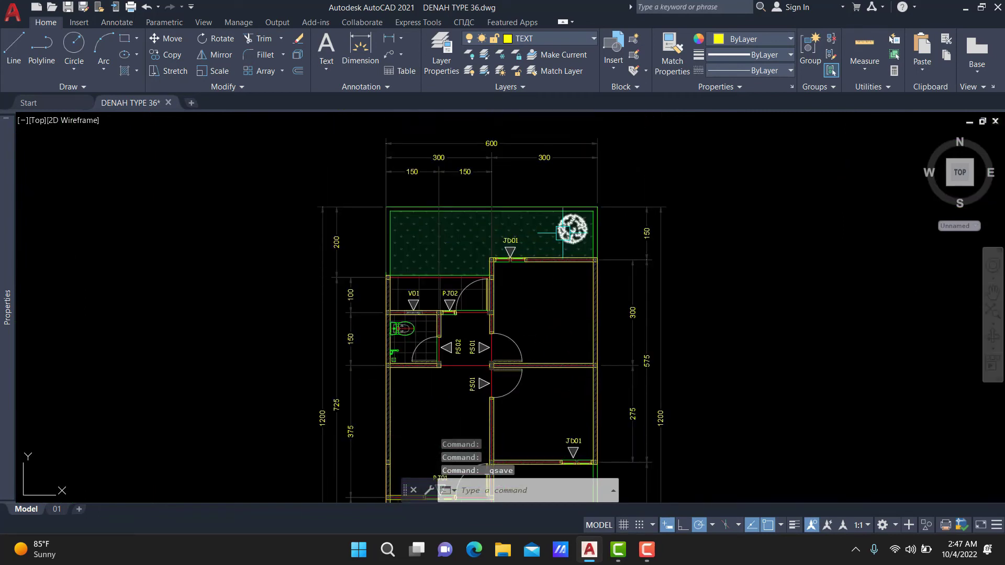
pyautogui.moveTo(765, 216); pyautogui.dragTo(777, 146, button='middle')
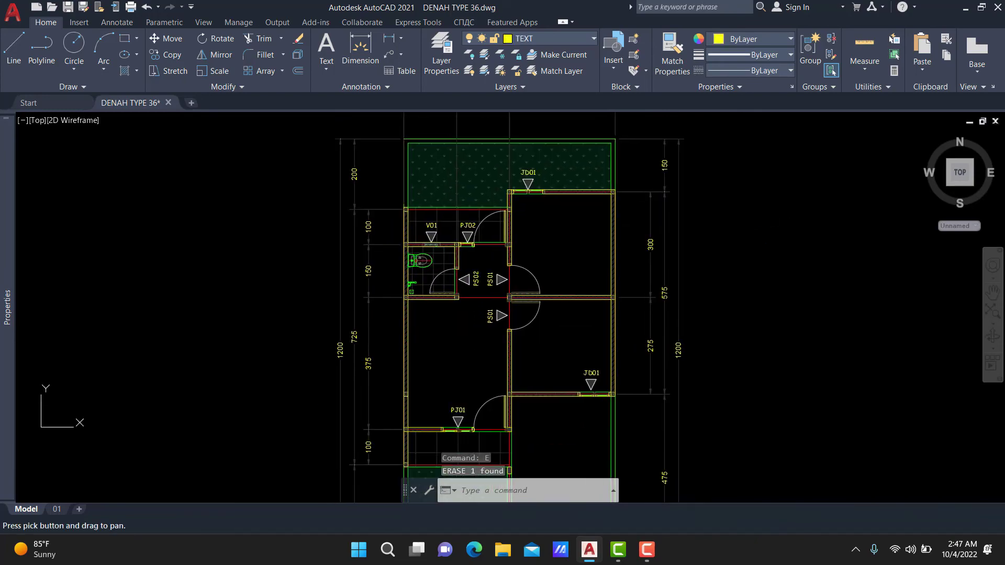
pyautogui.moveTo(511, 246); pyautogui.dragTo(511, 197, button='middle')
pyautogui.moveTo(606, 314)
pyautogui.mouseDown(button='middle')
pyautogui.moveTo(606, 251)
pyautogui.moveTo(606, 388)
pyautogui.mouseUp(button='middle')
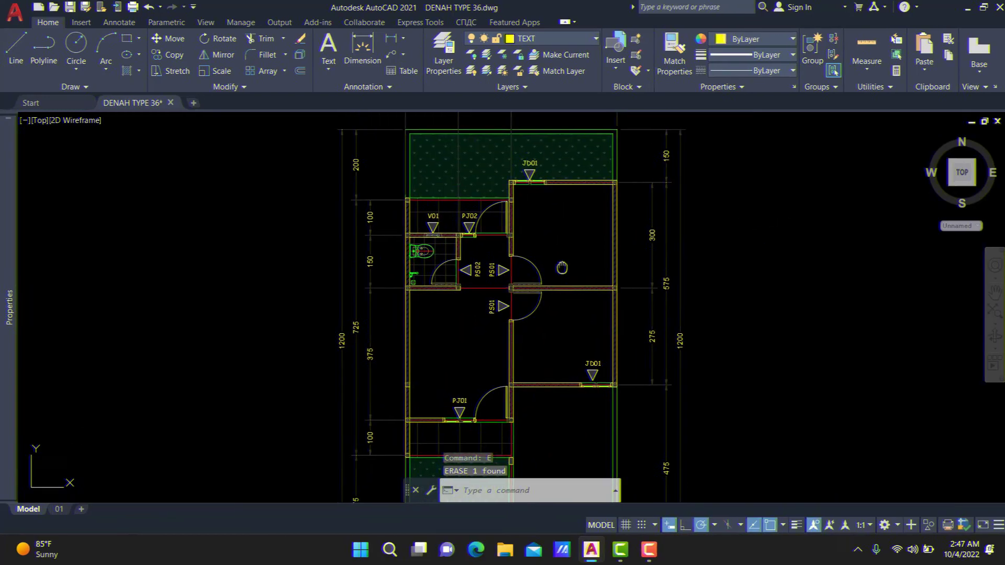